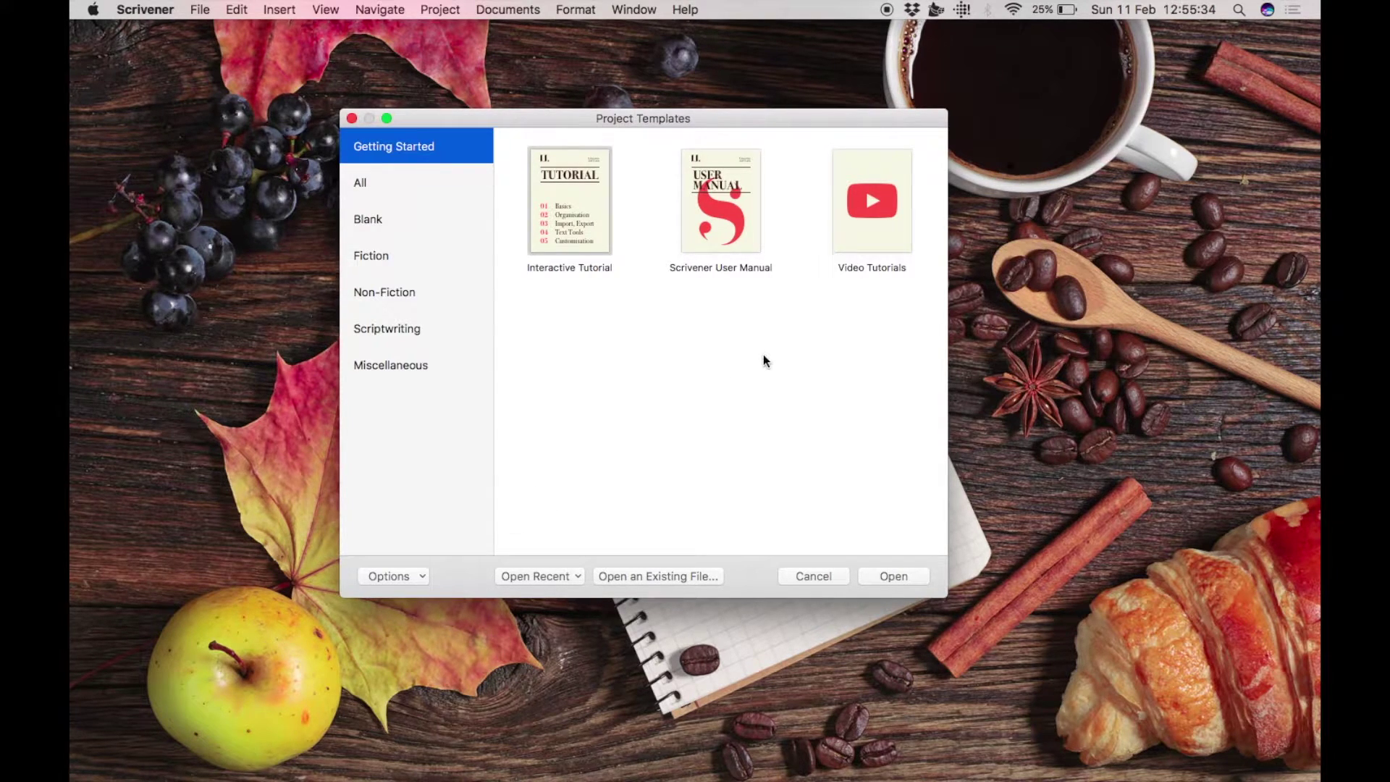
# Browse the Fiction, Non-Fiction, Scriptwriting and Miscellaneous template categories.
pyautogui.click(845, 244)
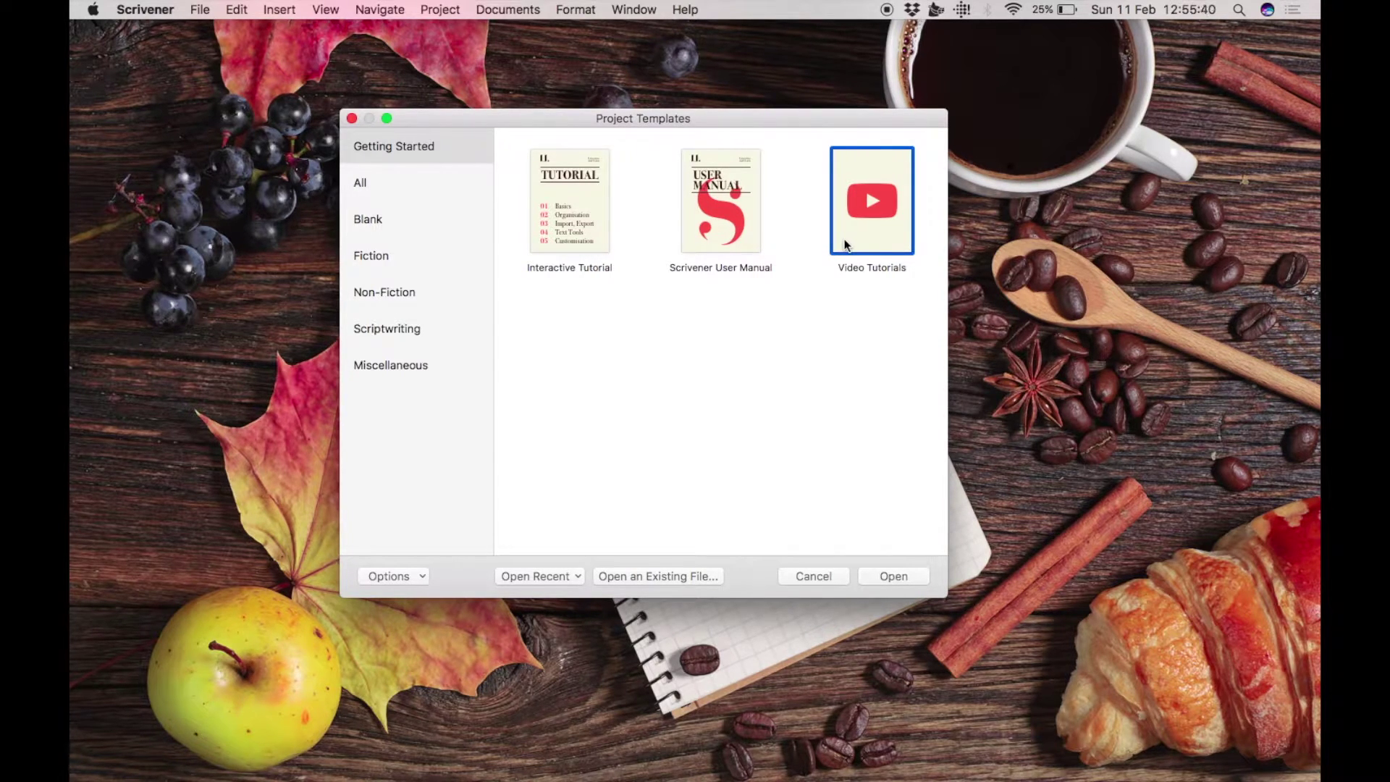
pyautogui.click(462, 258)
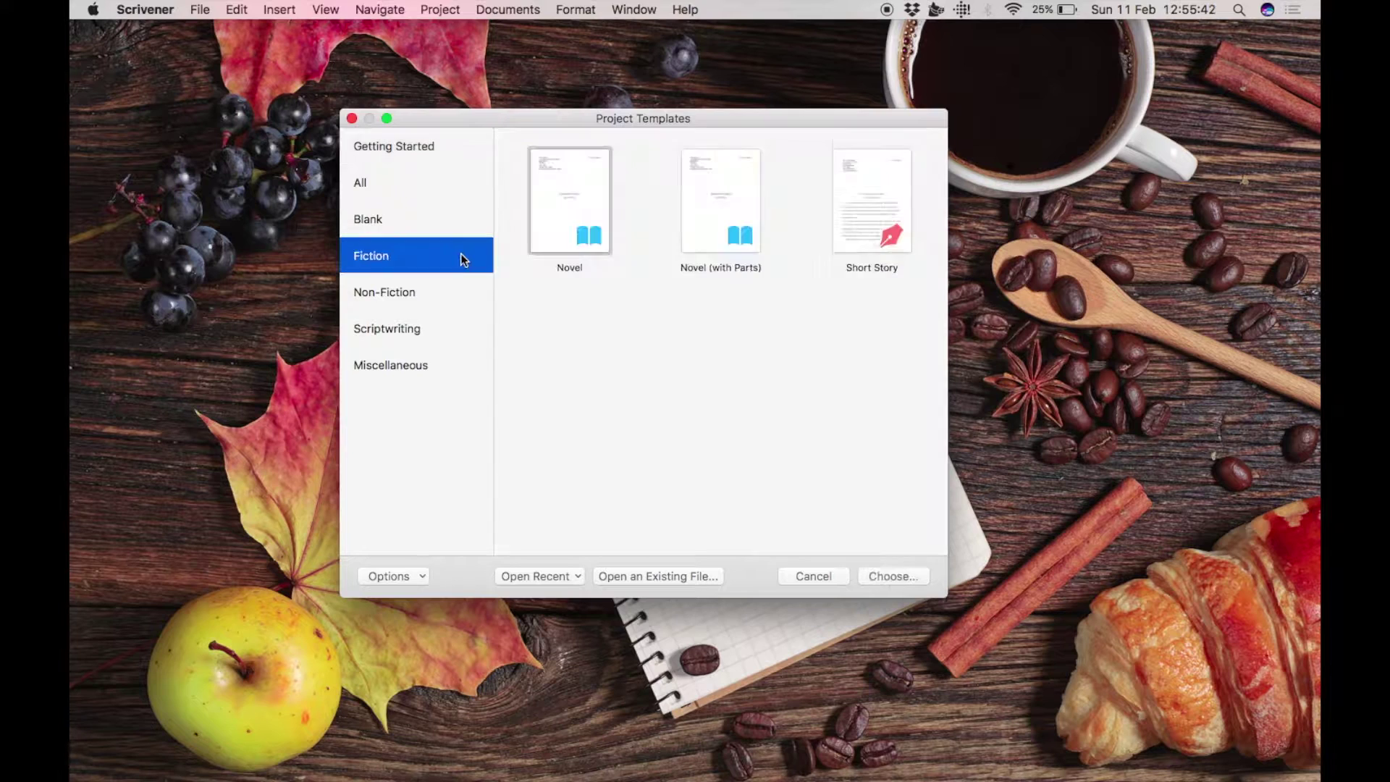
pyautogui.click(446, 294)
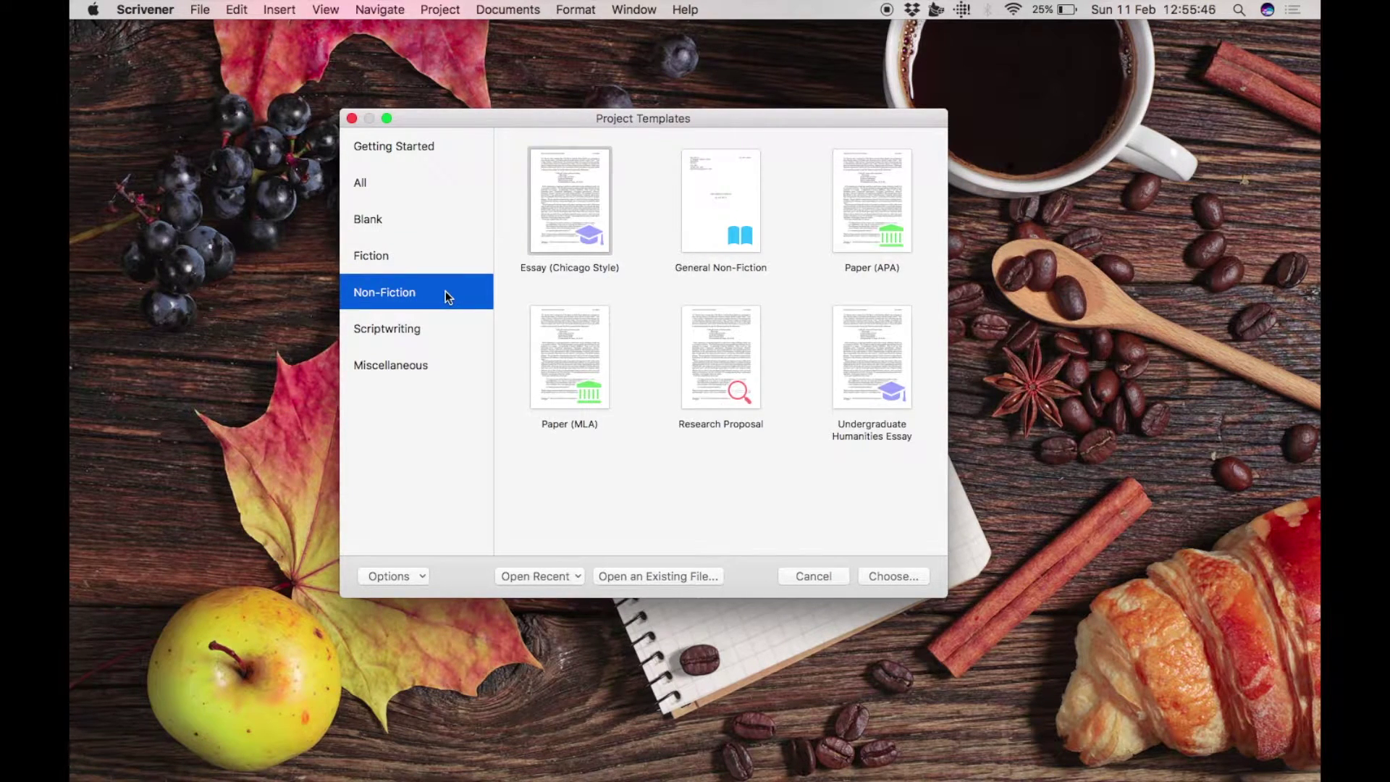
pyautogui.click(441, 322)
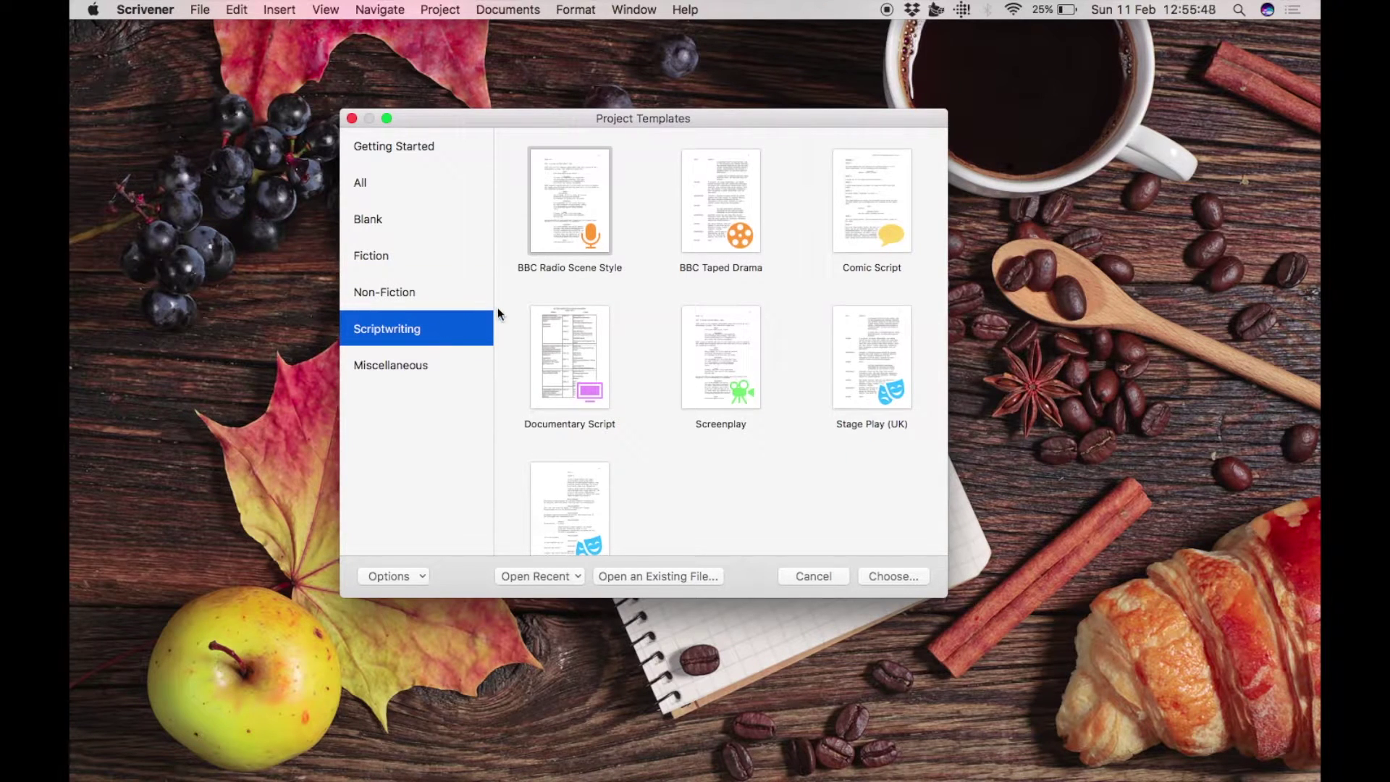
pyautogui.scroll(-2, 497, 313)
pyautogui.click(425, 365)
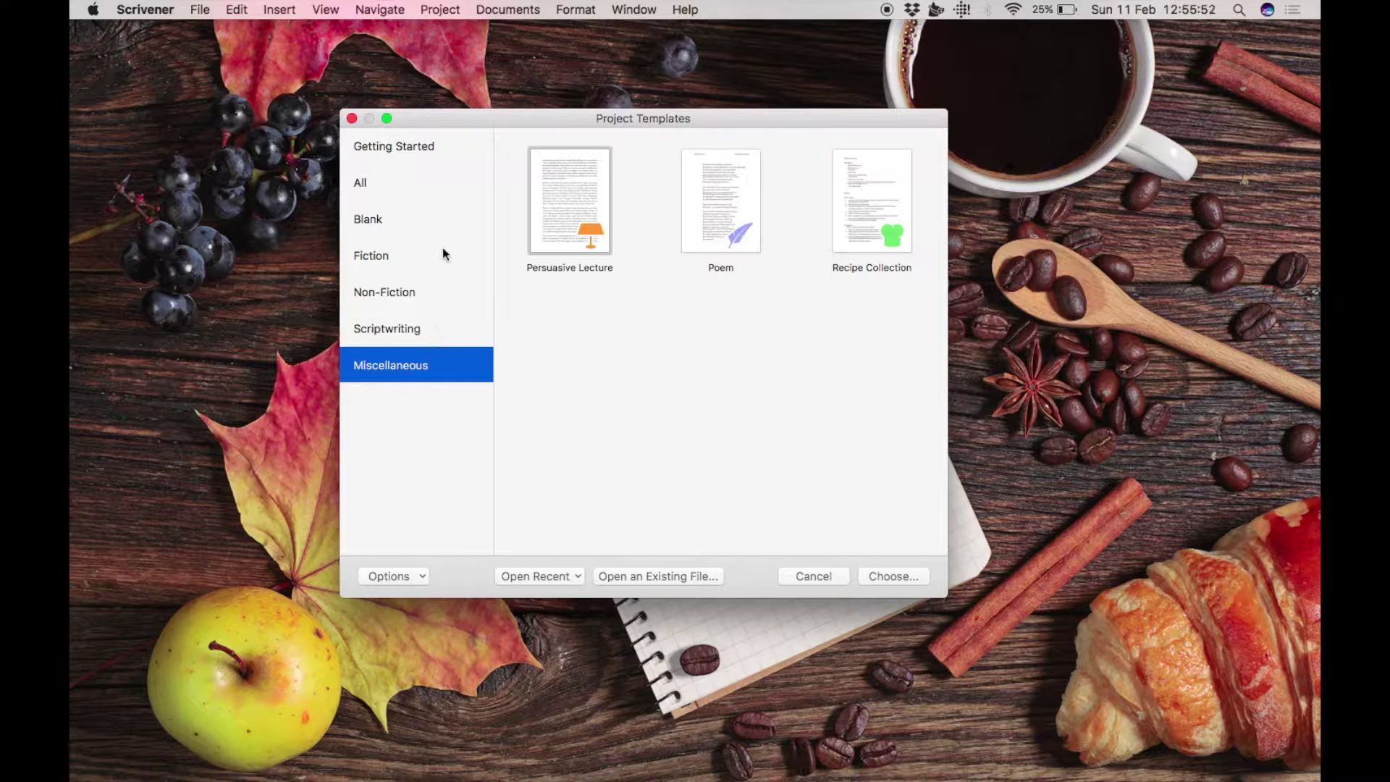
# List all templates and select the Novel template.
pyautogui.click(434, 177)
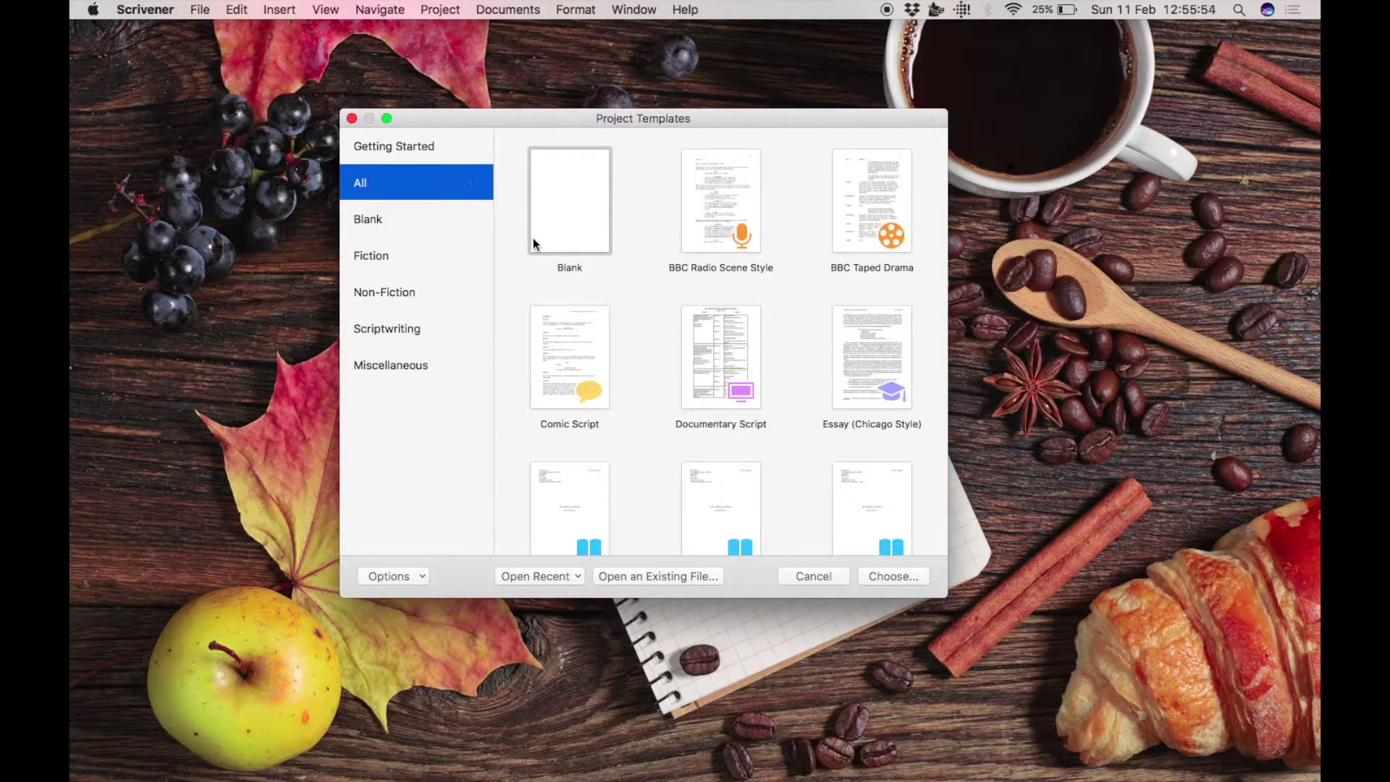
pyautogui.scroll(-5, 533, 241)
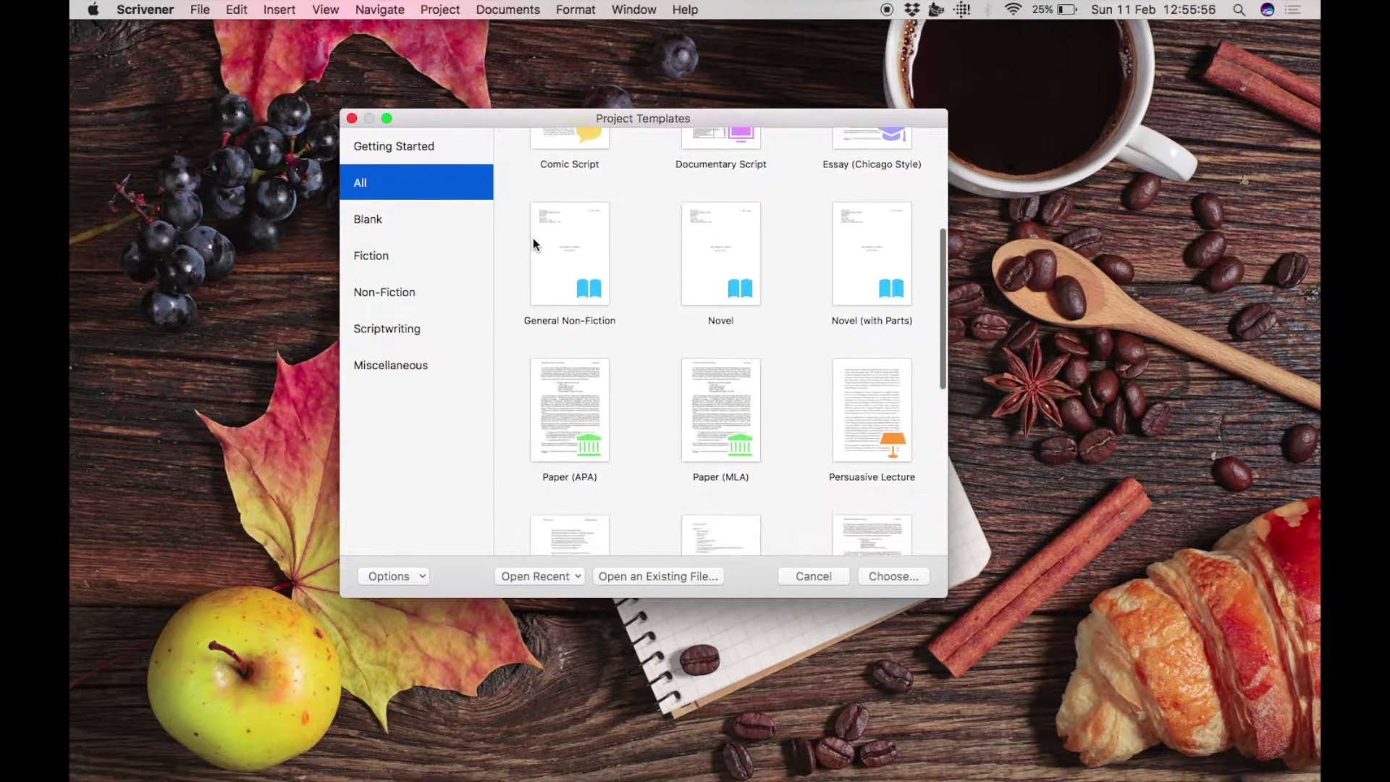
pyautogui.click(715, 233)
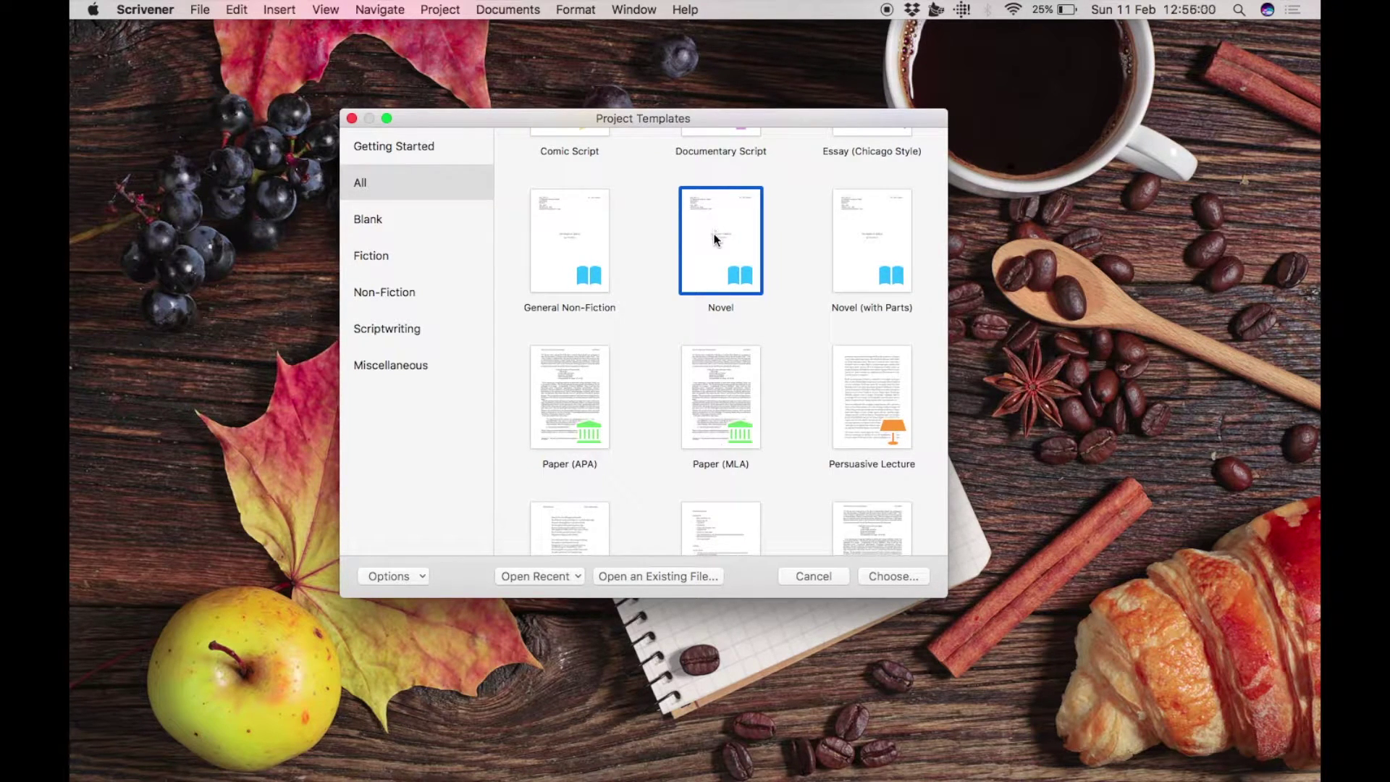
# Create a Novel-template project saved as 'A Novel' in Documents.
pyautogui.click(871, 569)
pyautogui.write('A Novel')
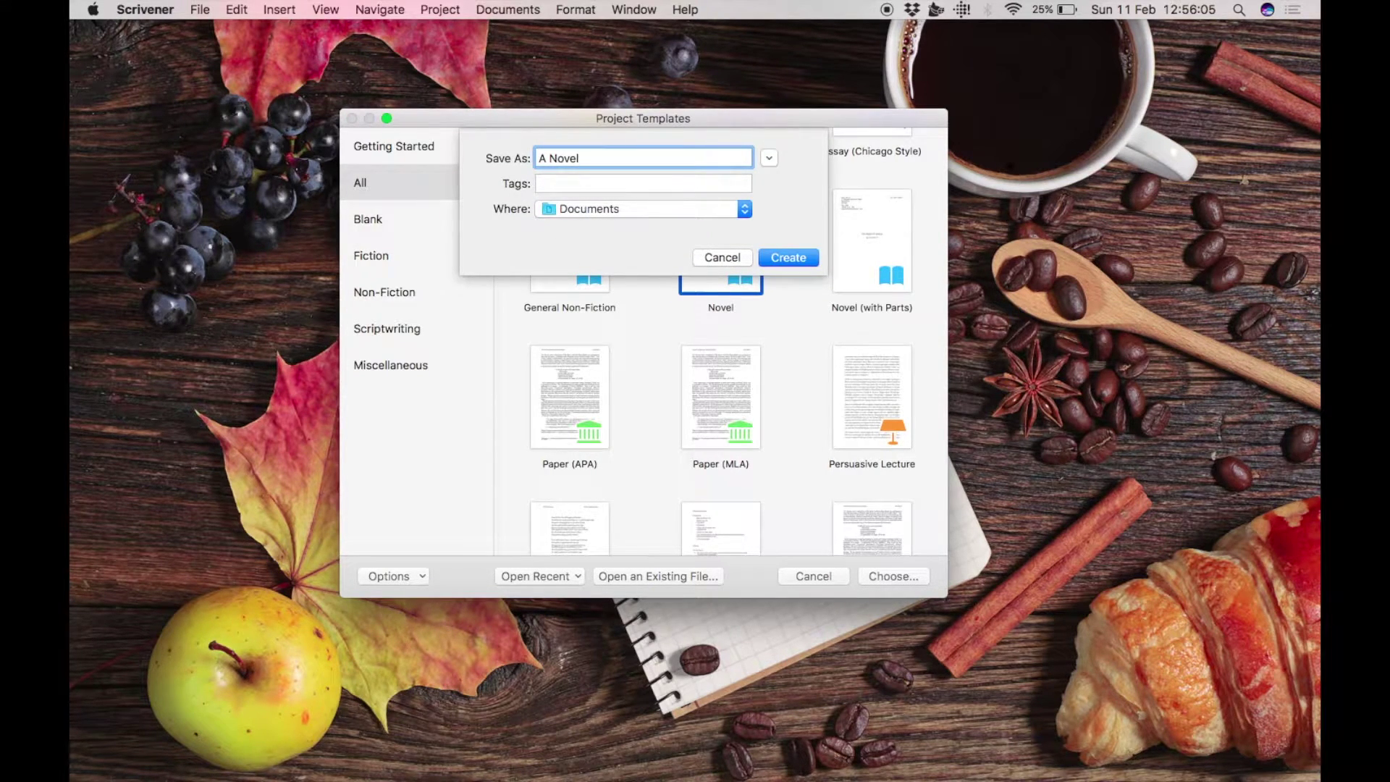
pyautogui.press('Return')
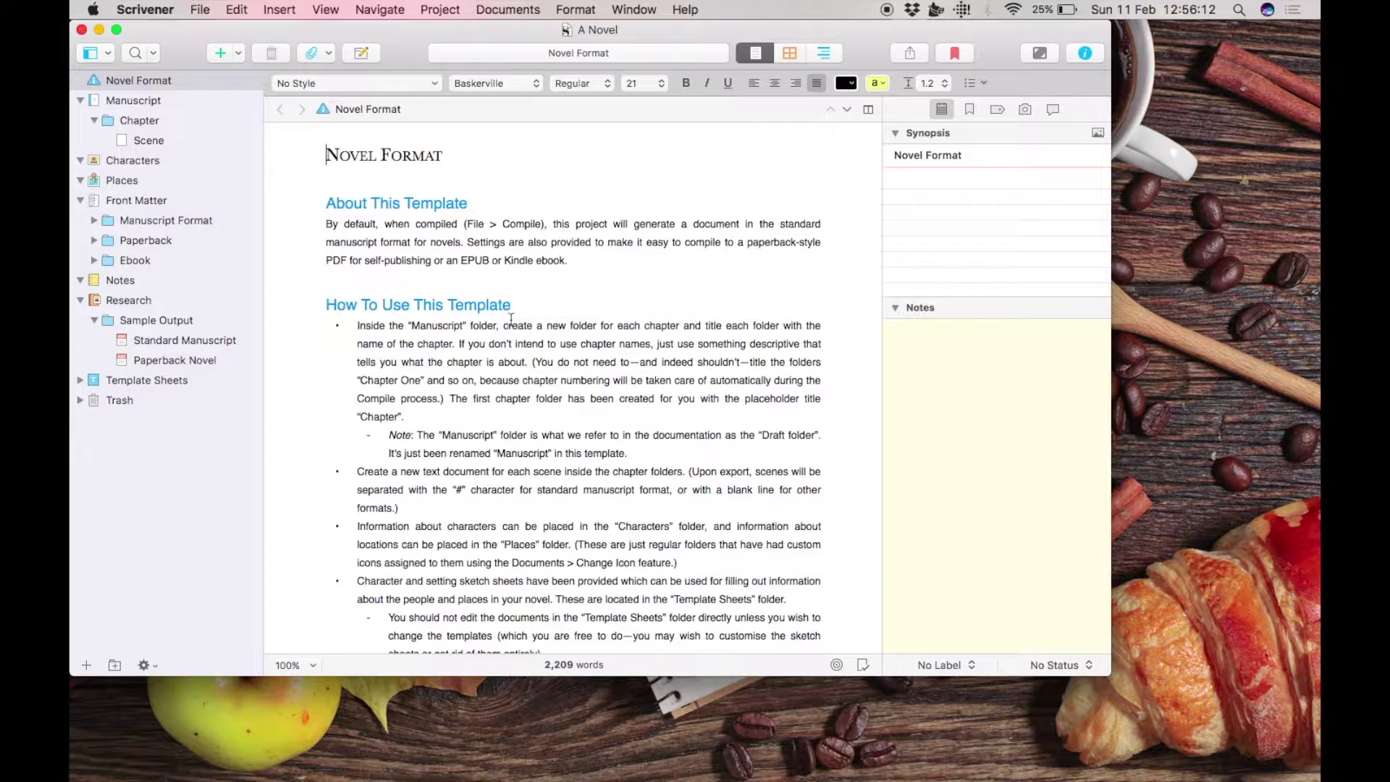
# Make the project window full screen and view the first Part as one document.
pyautogui.click(116, 29)
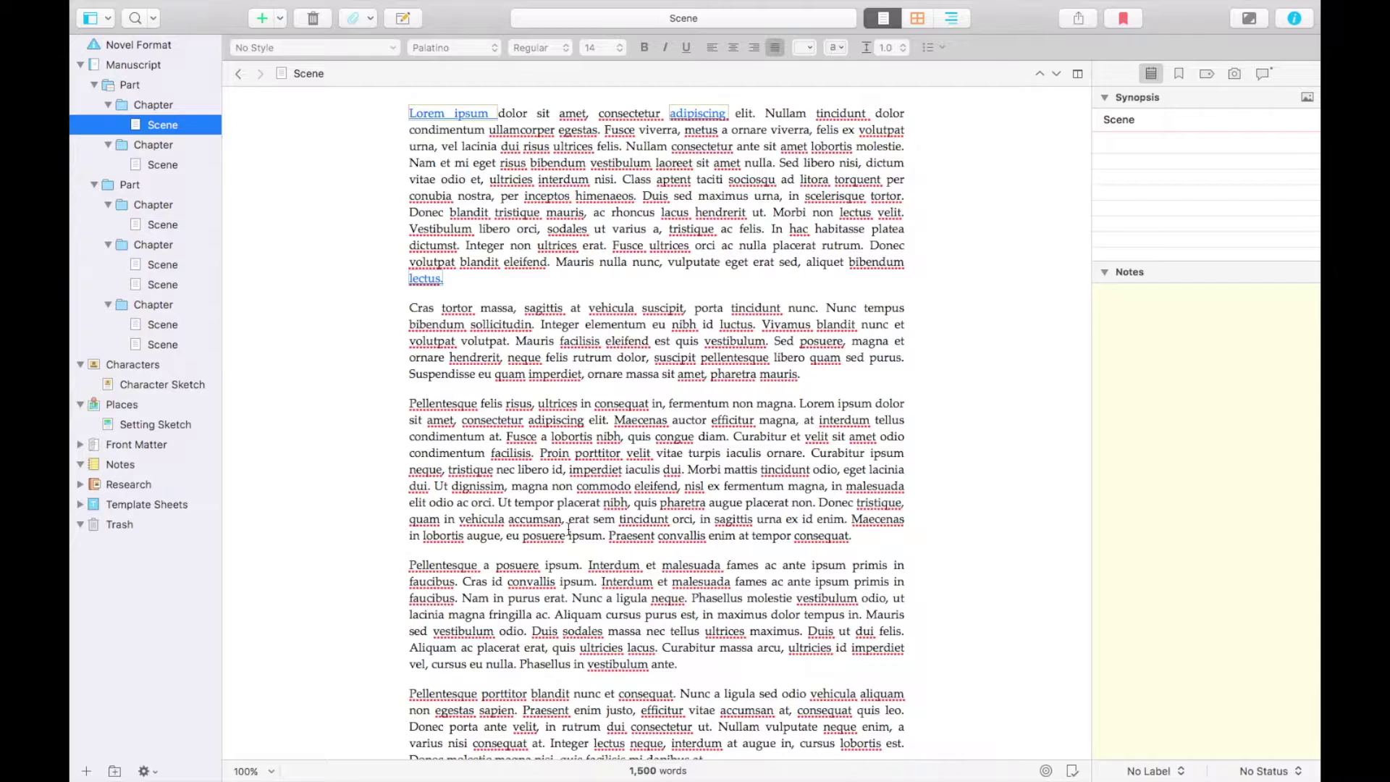
pyautogui.click(152, 109)
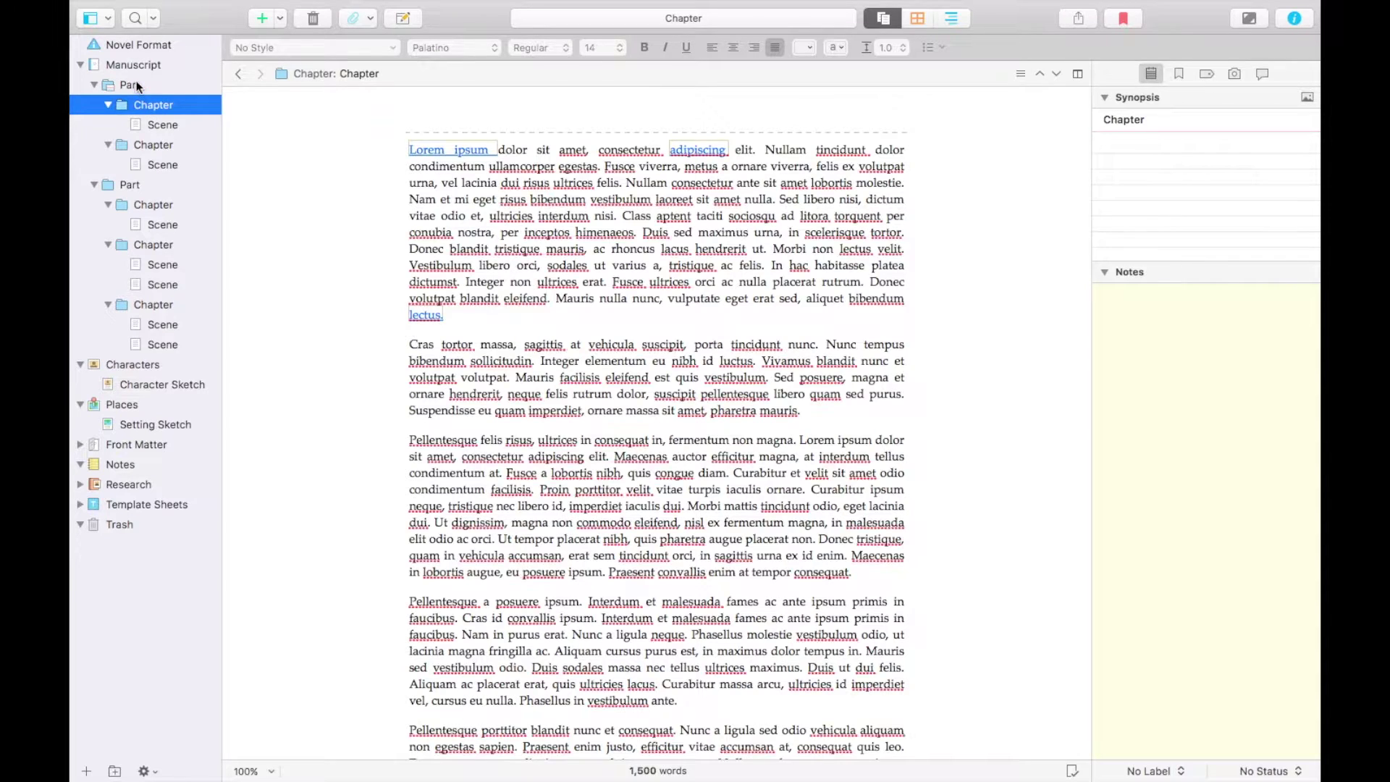
pyautogui.click(136, 86)
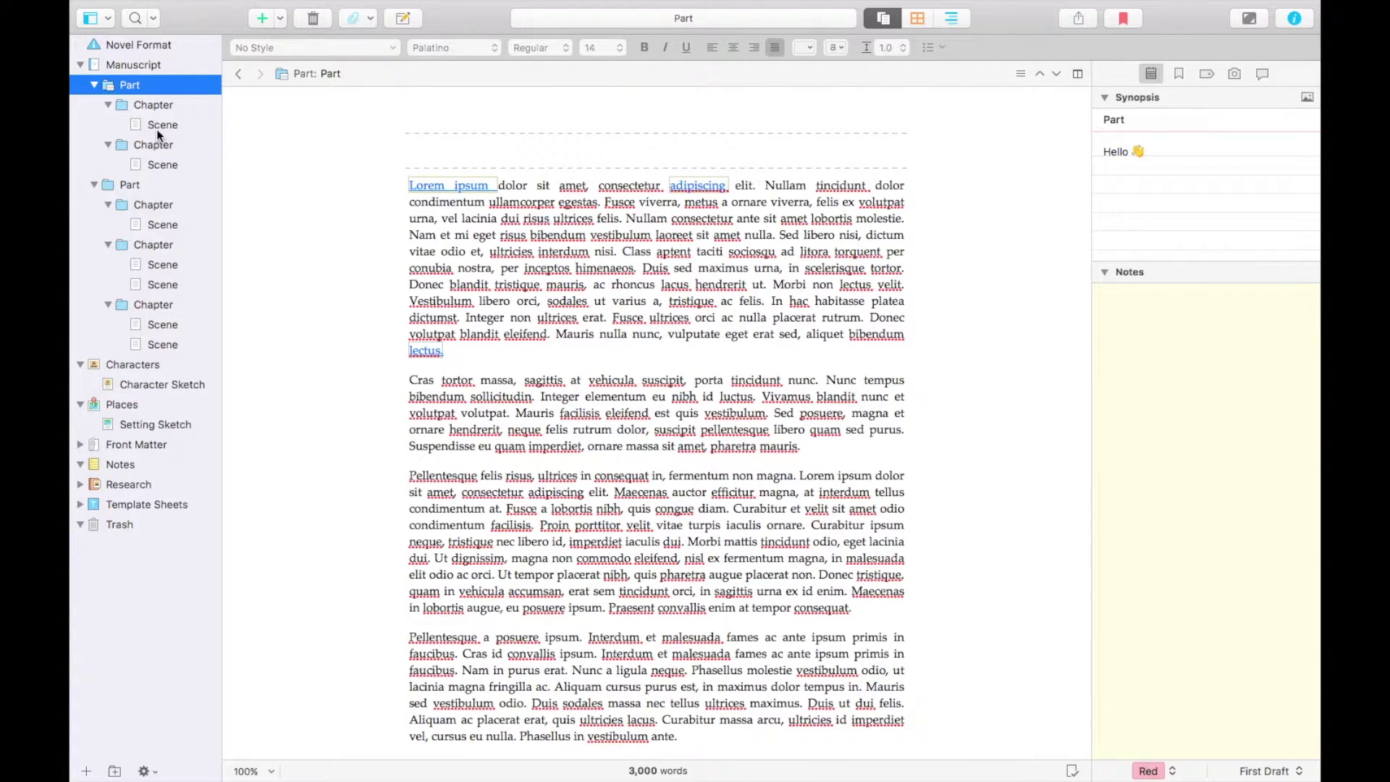
# Trash the first scene, cancel its permanent deletion, and return it to the first Chapter.
pyautogui.moveTo(156, 129); pyautogui.dragTo(125, 524)
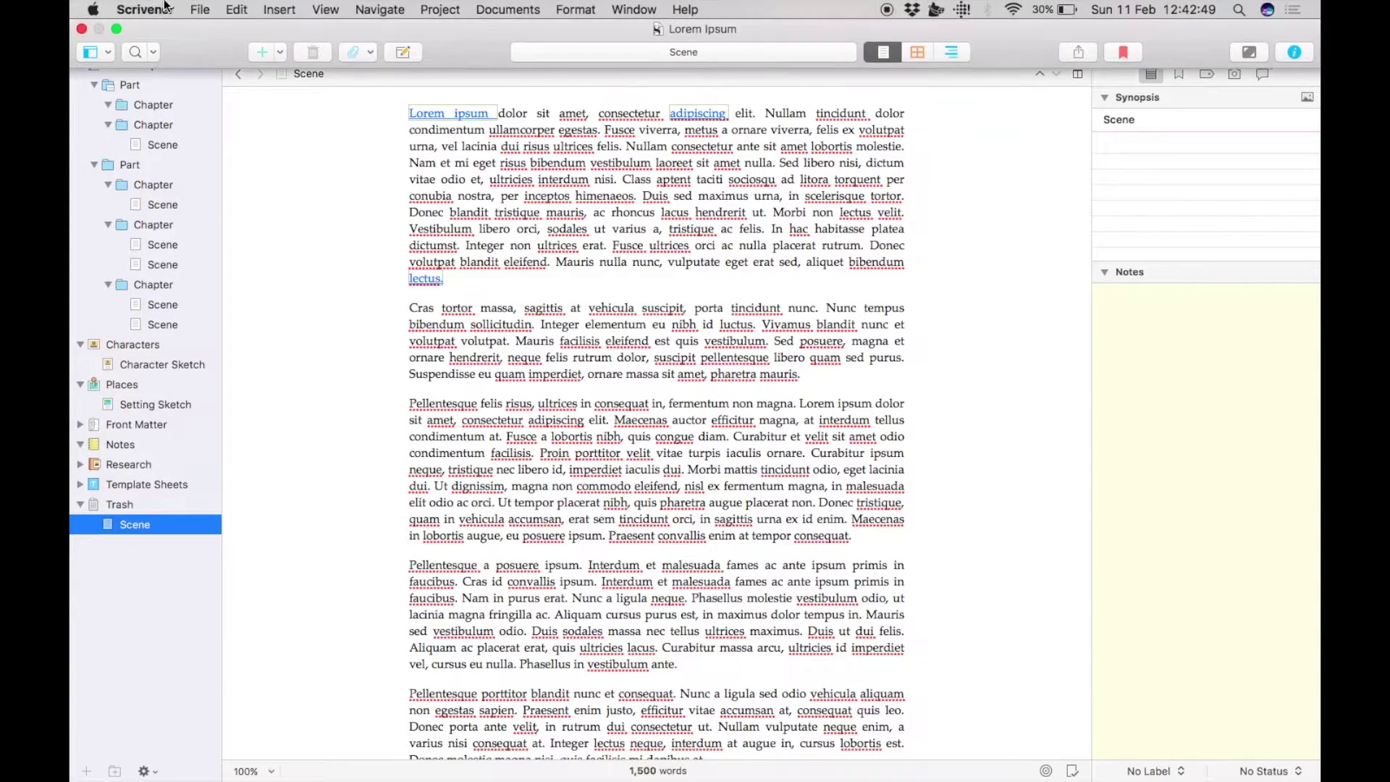
pyautogui.click(238, 10)
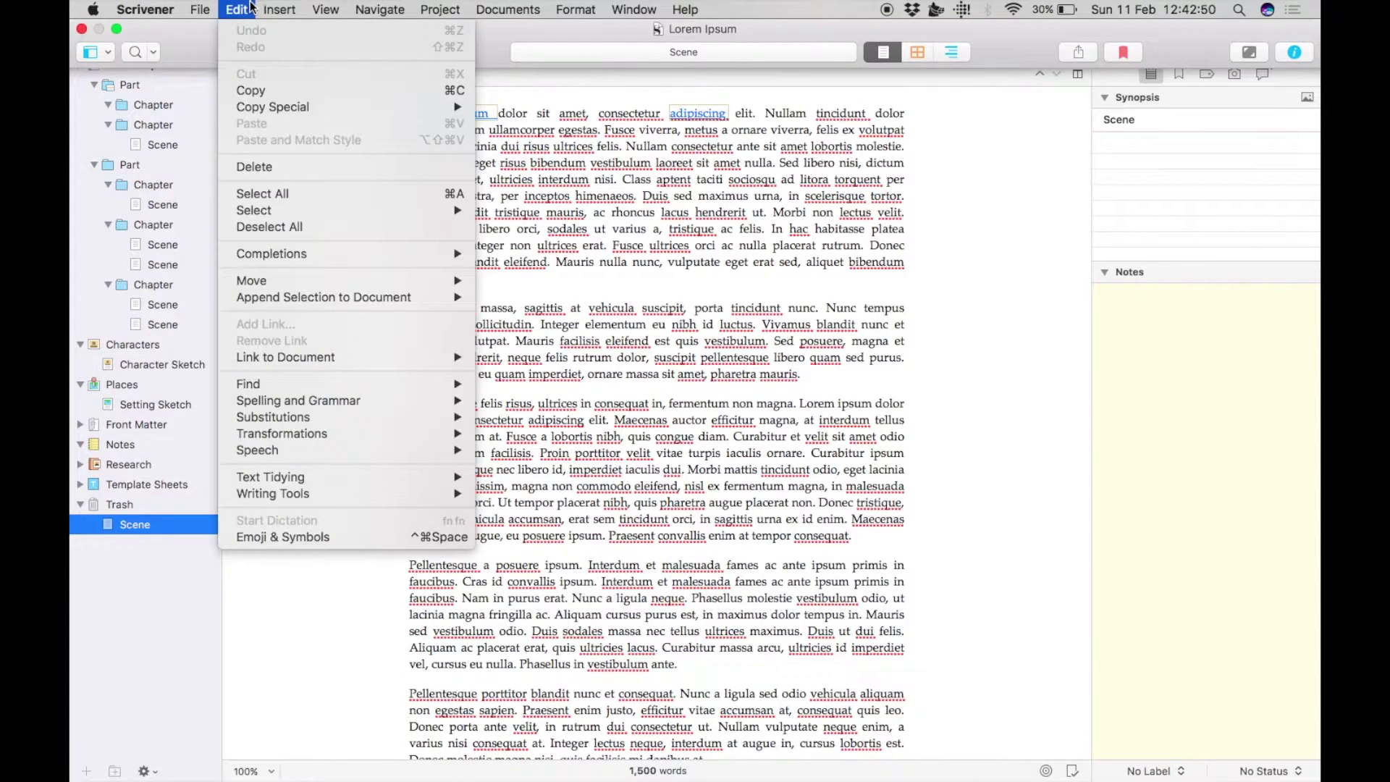
pyautogui.click(280, 166)
pyautogui.click(725, 123)
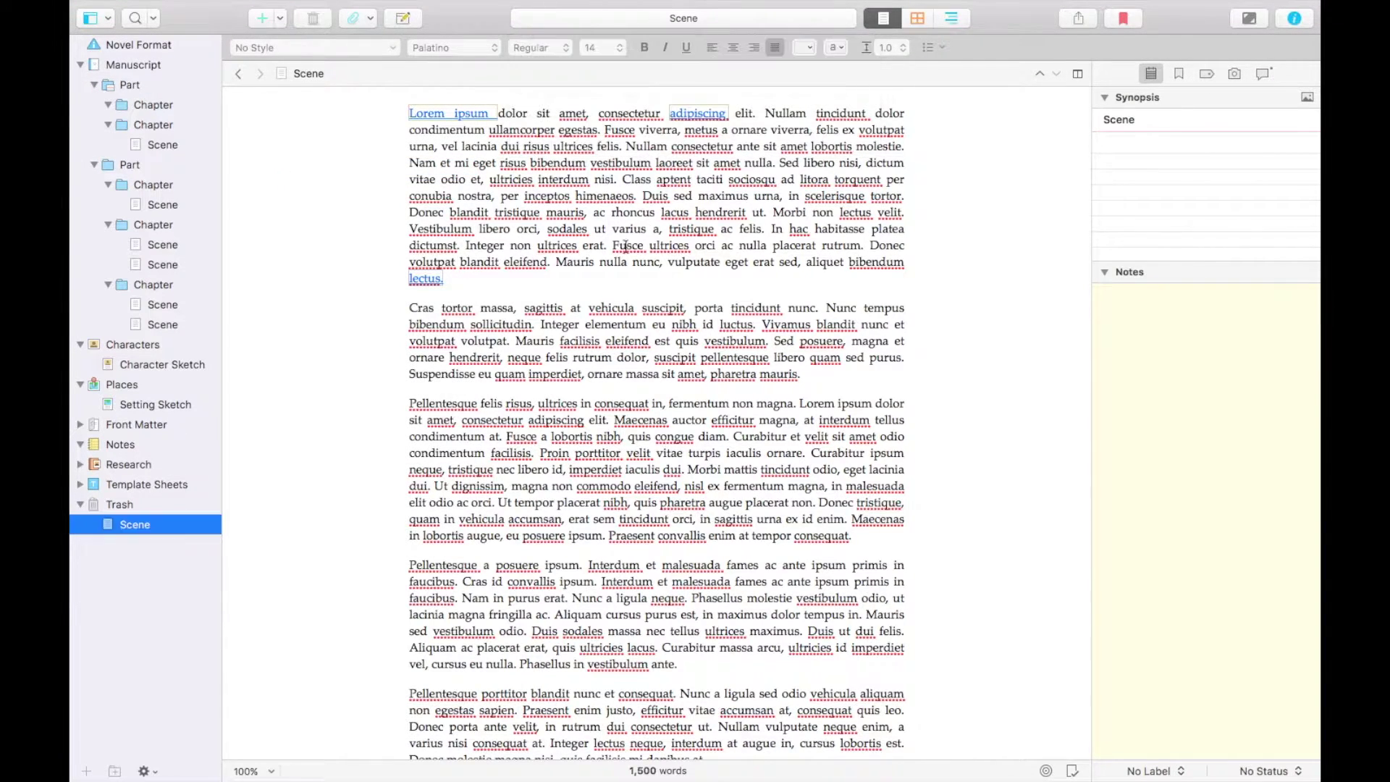
pyautogui.moveTo(169, 524); pyautogui.dragTo(143, 107)
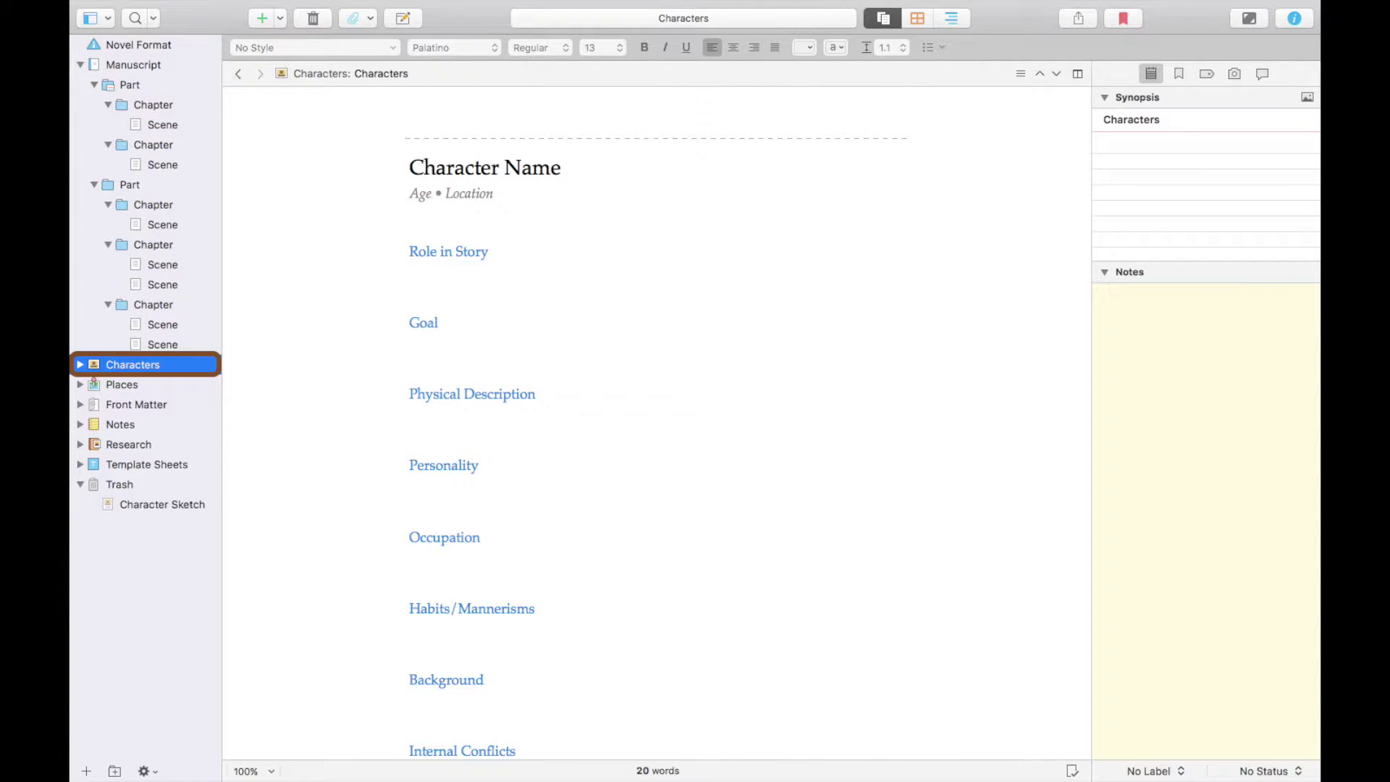
# Move Character Sketch from Trash into the Characters folder and open it.
pyautogui.moveTo(112, 365); pyautogui.dragTo(111, 368)
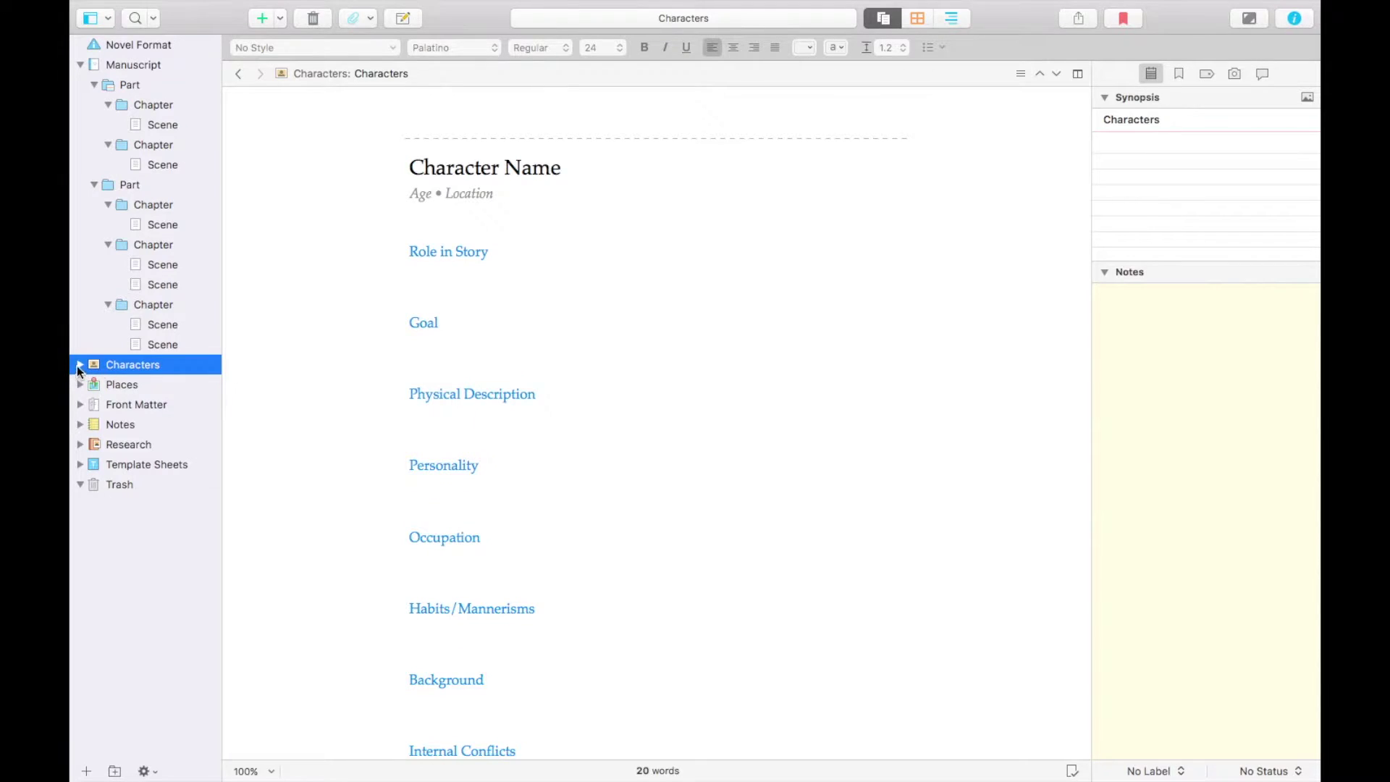
pyautogui.click(80, 365)
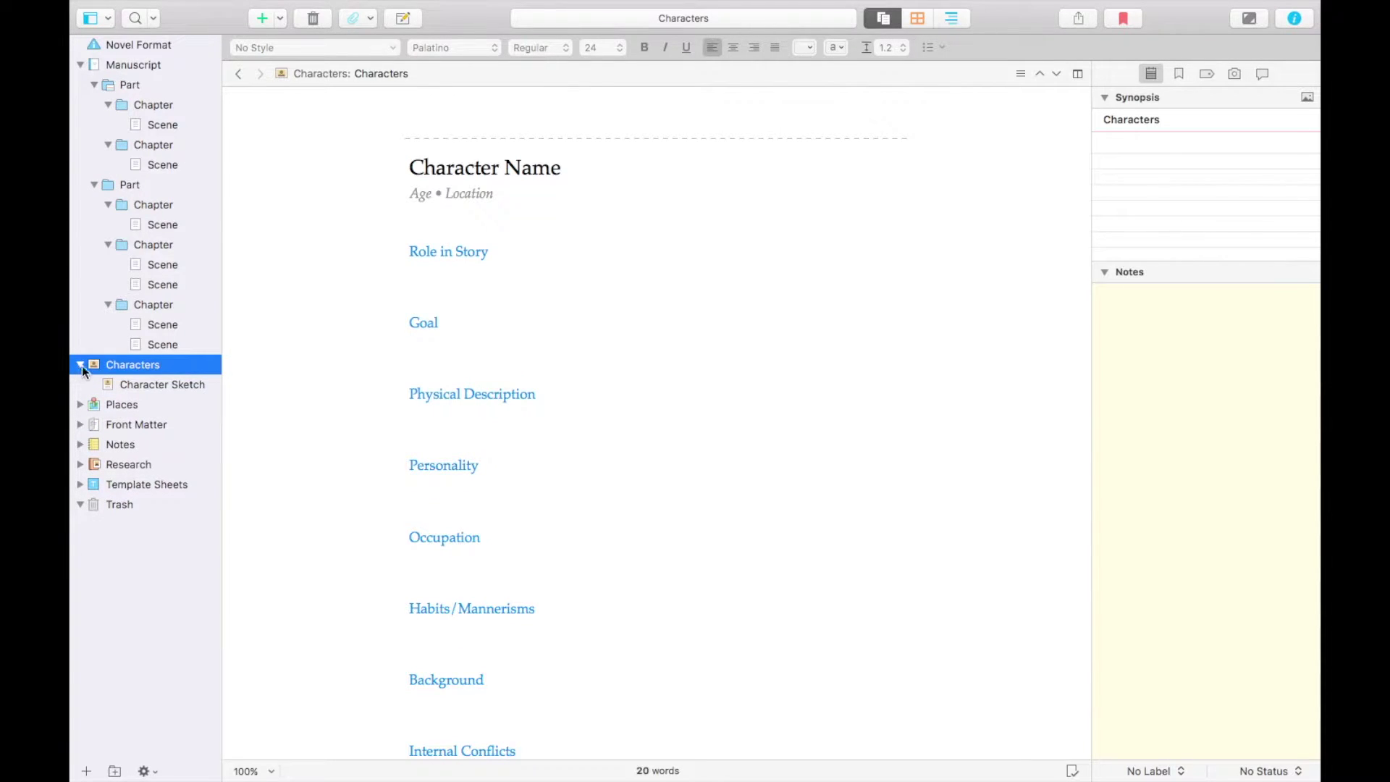
pyautogui.click(137, 385)
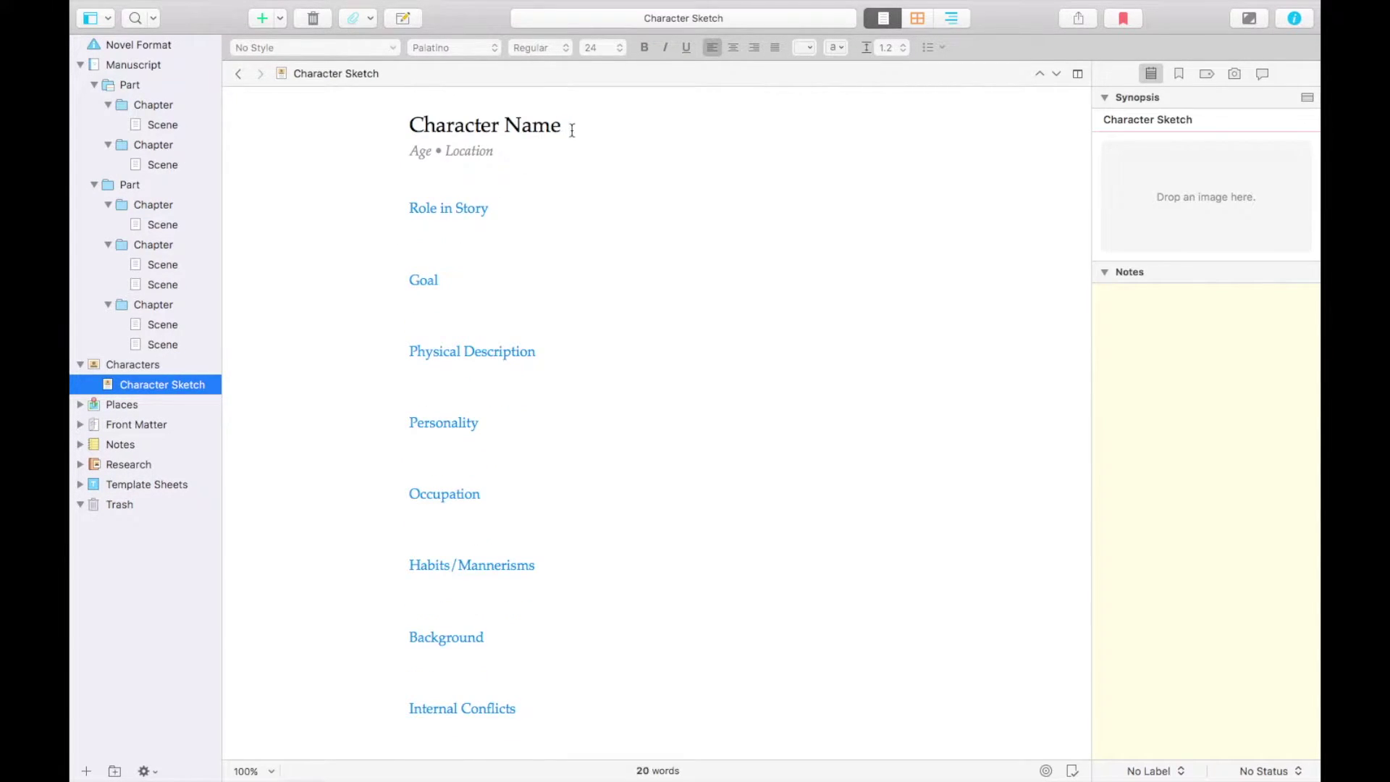
# Enter the character's name, age 23, location The Middle of Nowhere and role Protagonist.
pyautogui.moveTo(568, 128); pyautogui.dragTo(390, 120)
pyautogui.write('Hollie b')
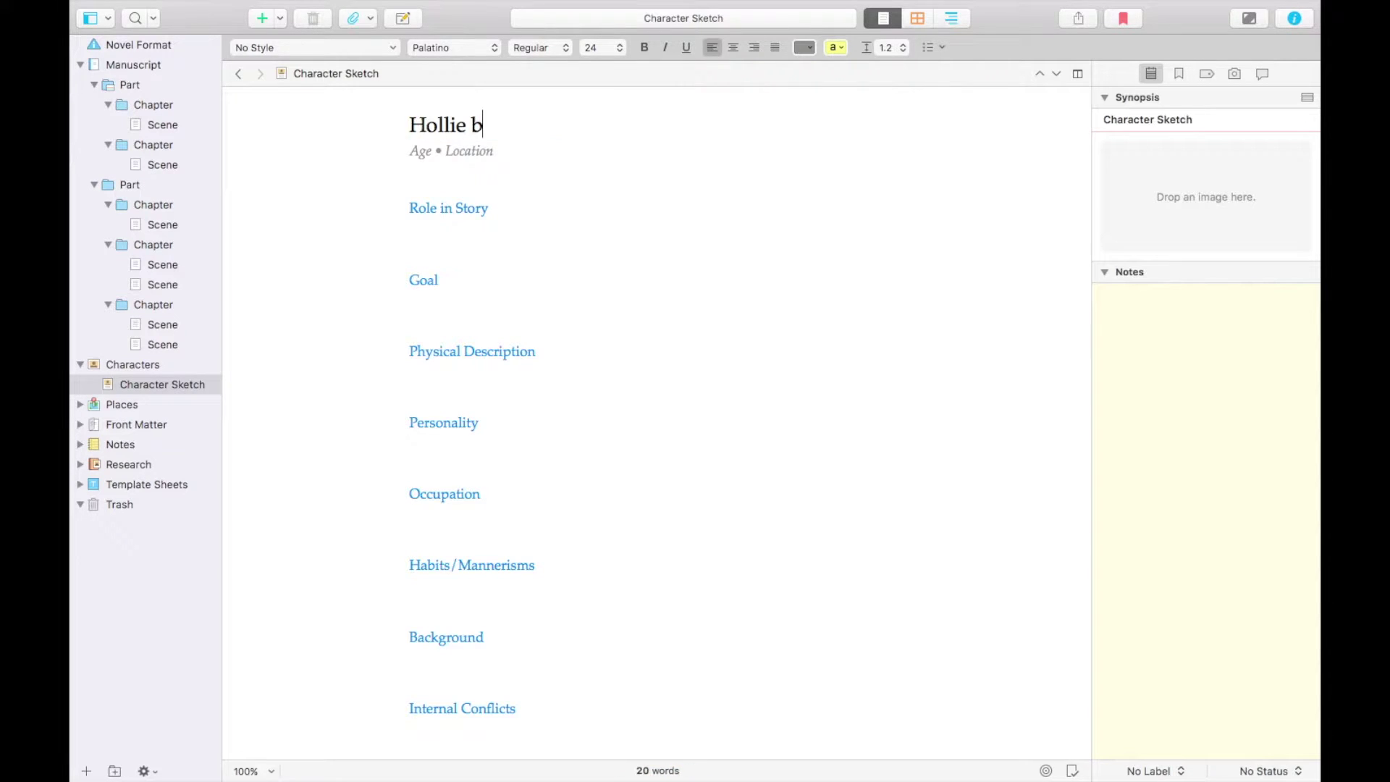
pyautogui.press('BackSpace')
pyautogui.write('Baxter')
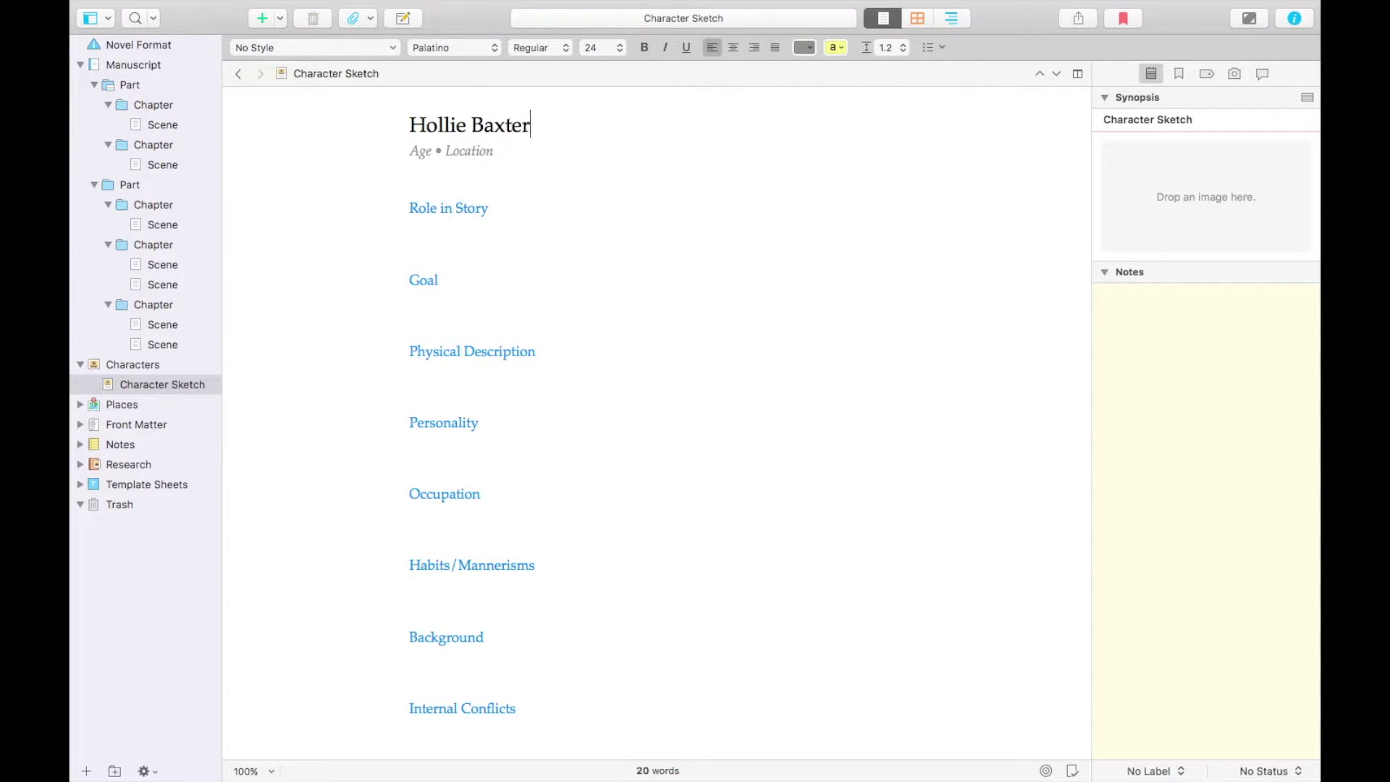
pyautogui.moveTo(410, 151)
pyautogui.mouseDown()
pyautogui.moveTo(487, 152)
pyautogui.moveTo(437, 150)
pyautogui.mouseUp()
pyautogui.write('23 • The M')
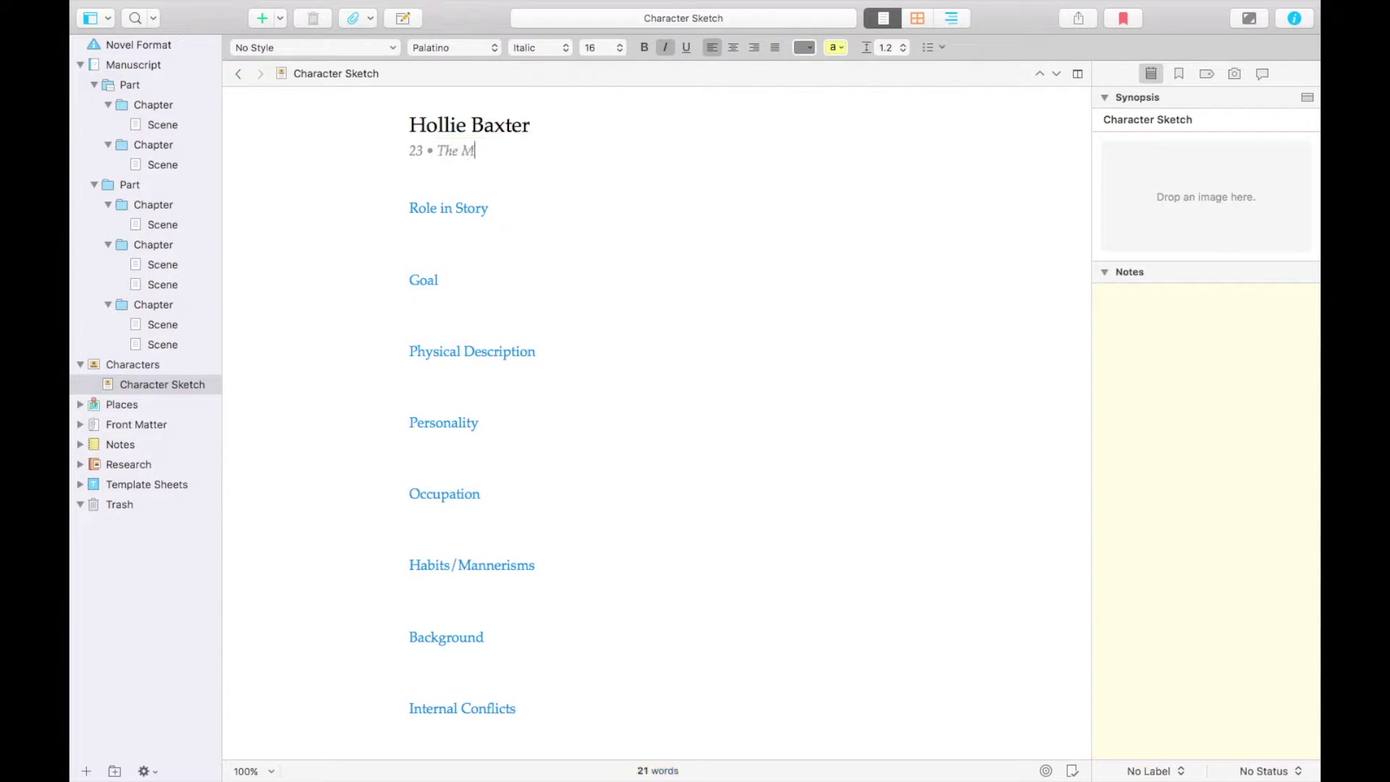
pyautogui.write('iddle of Nowhere')
pyautogui.scroll(-2, 372, 305)
pyautogui.click(451, 202)
pyautogui.write('Protagonist')
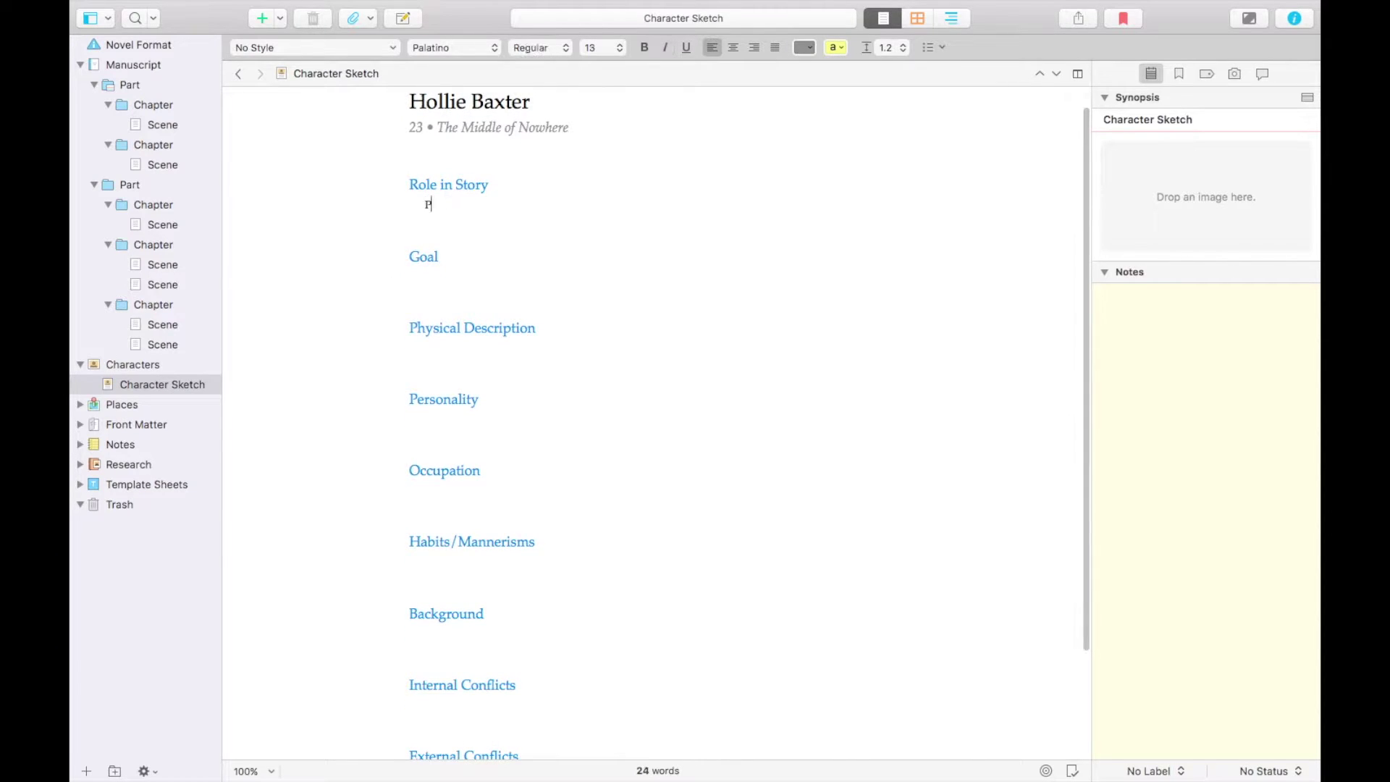
pyautogui.scroll(-5, 652, 420)
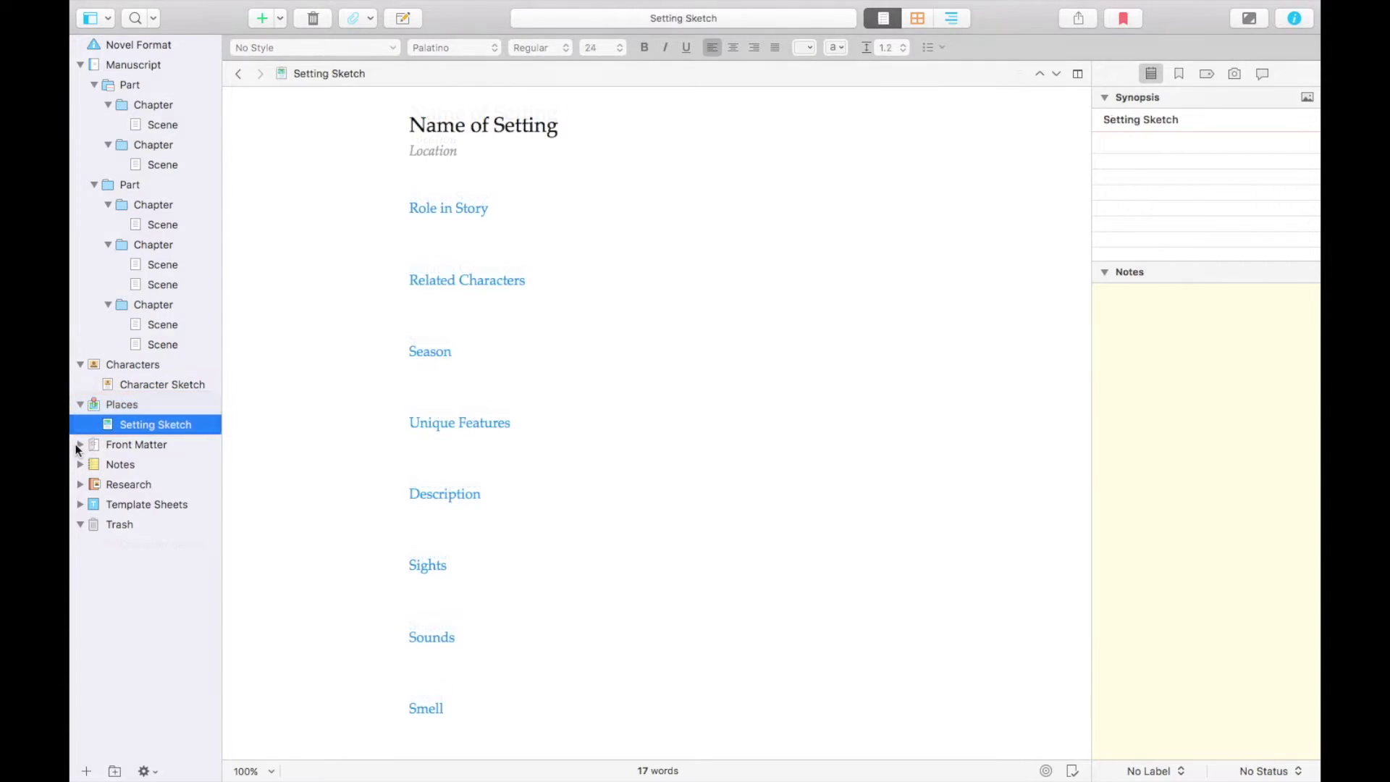
# Expand Front Matter and view the title page and paperback Copyright, Dedication and Blank Page.
pyautogui.click(79, 445)
pyautogui.click(136, 467)
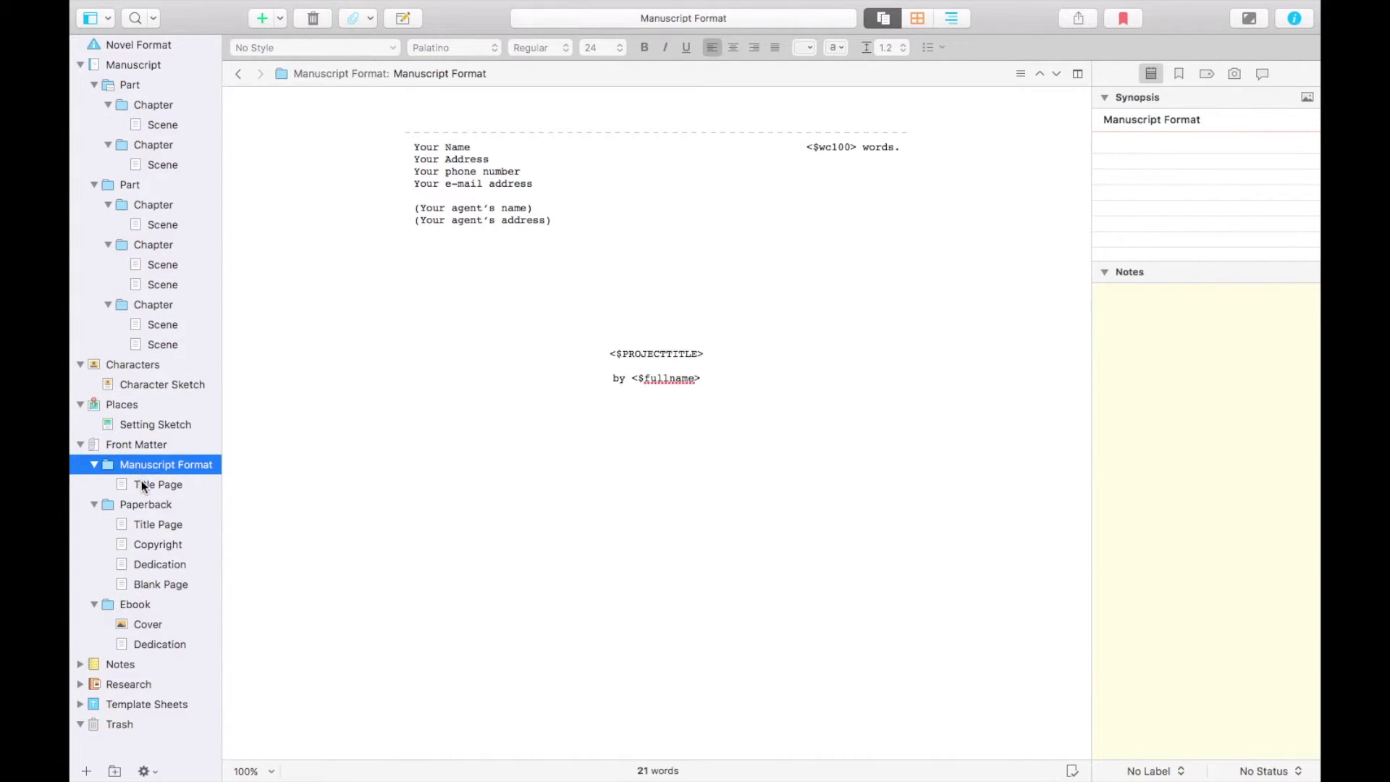
pyautogui.click(142, 484)
pyautogui.click(151, 546)
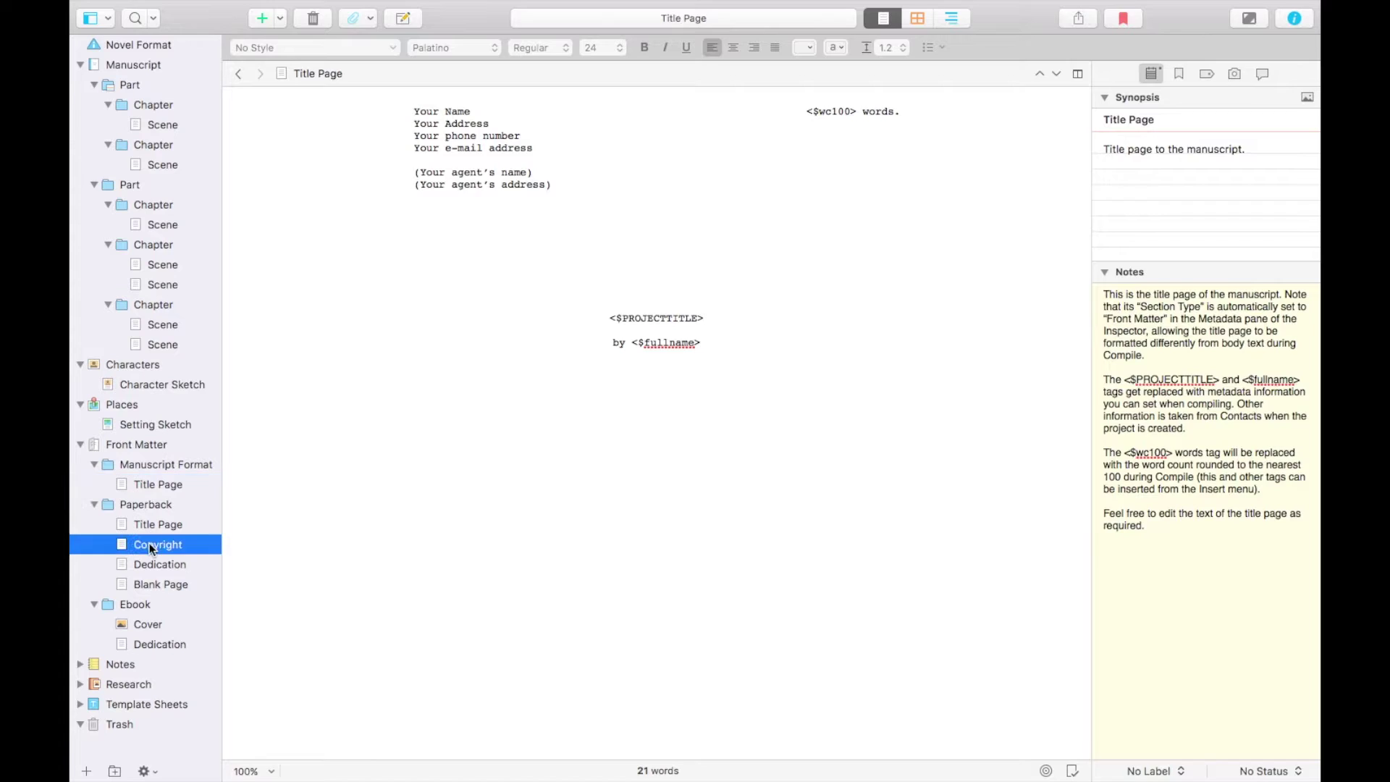
pyautogui.click(151, 562)
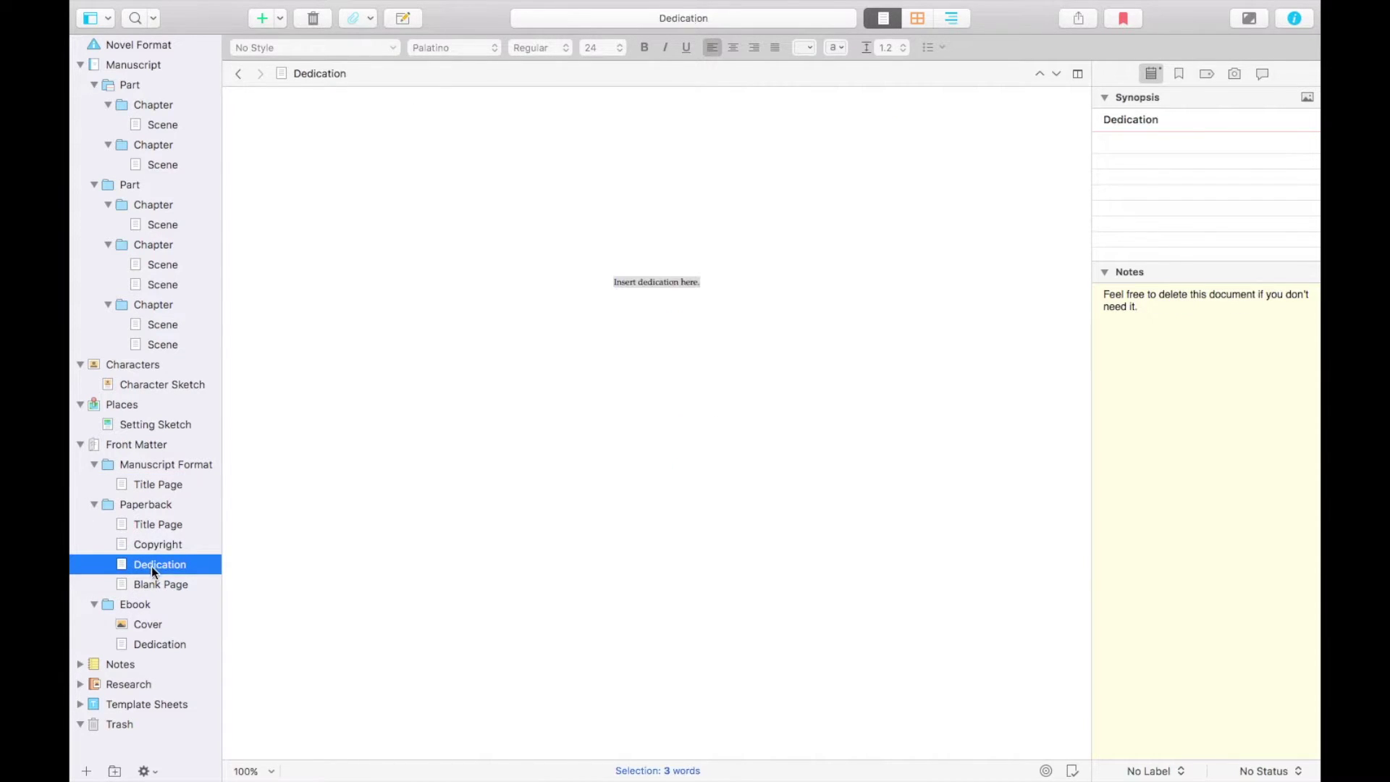
pyautogui.click(155, 583)
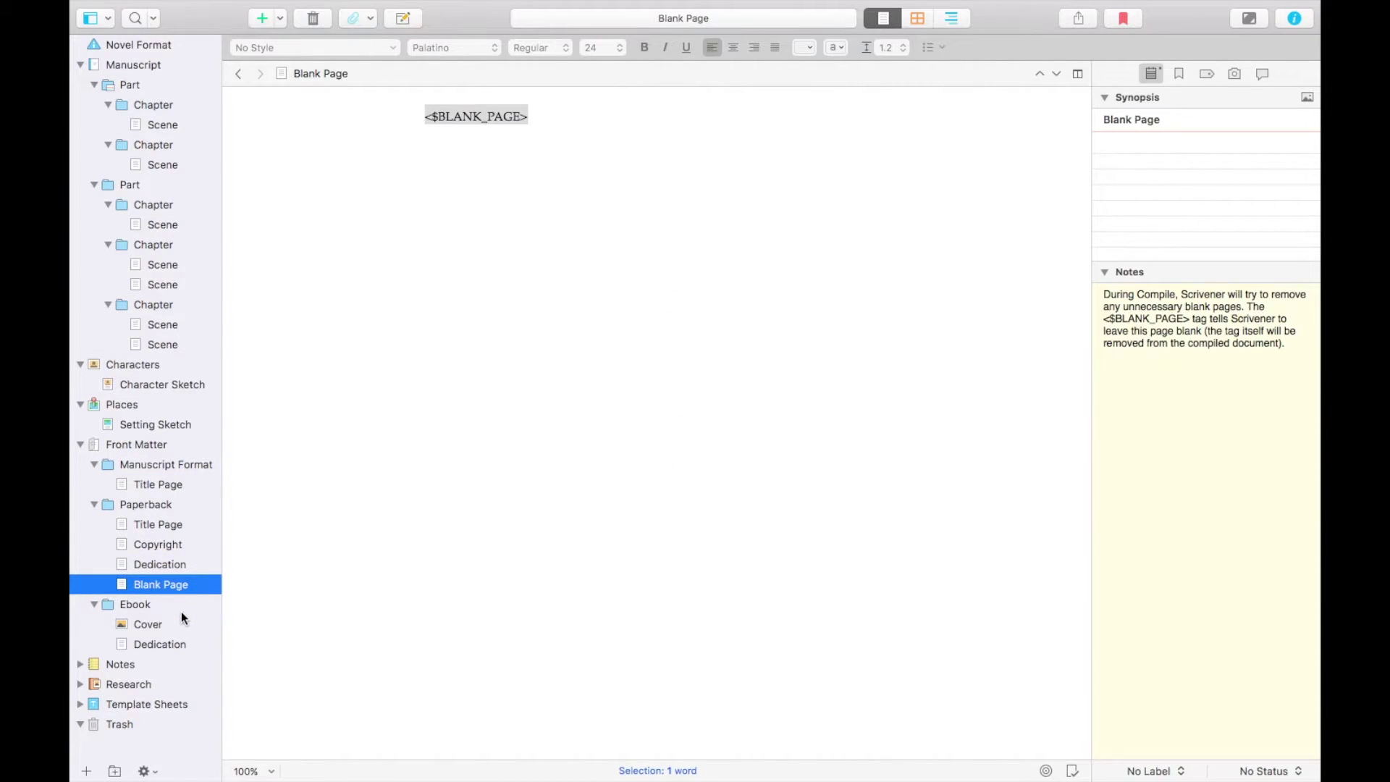
# View the ebook Dedication and Cover image, then collapse the Front Matter folder.
pyautogui.click(172, 643)
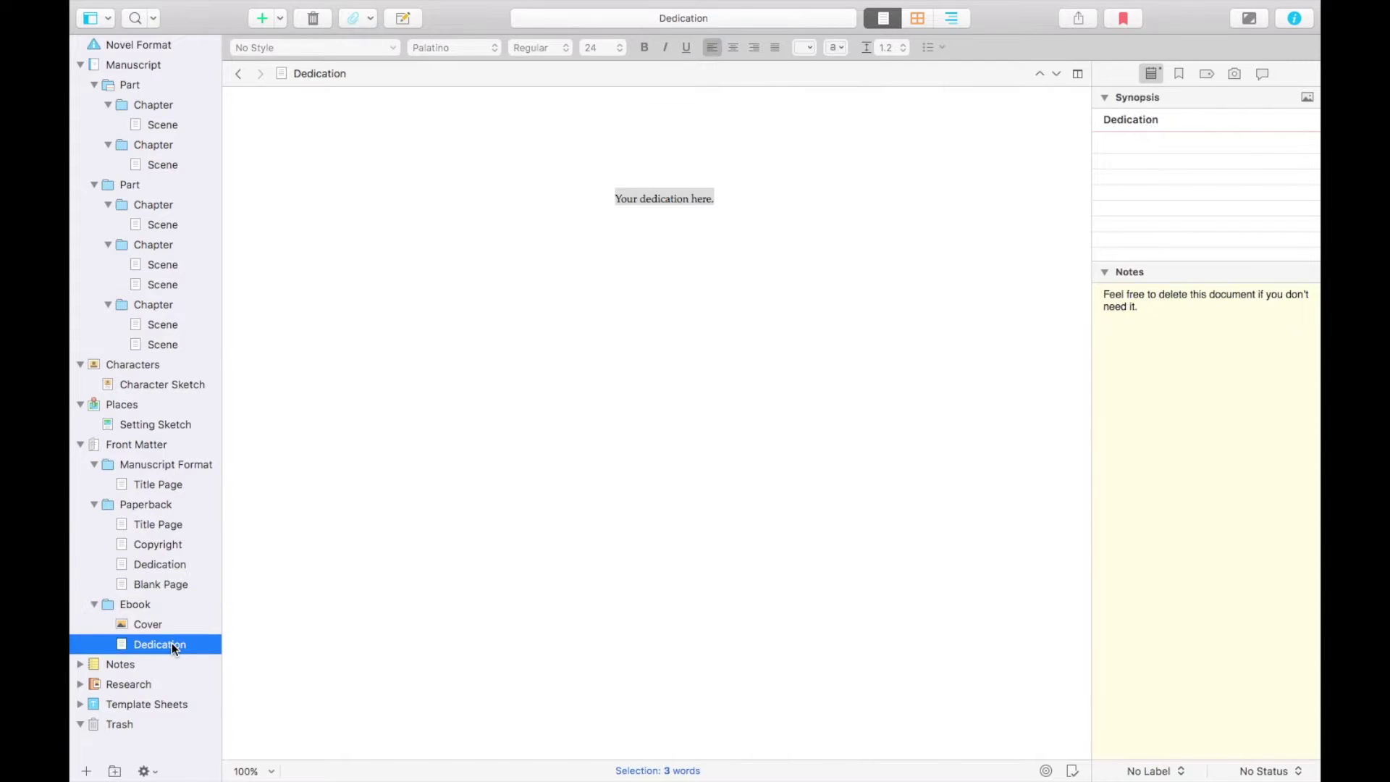
pyautogui.click(147, 625)
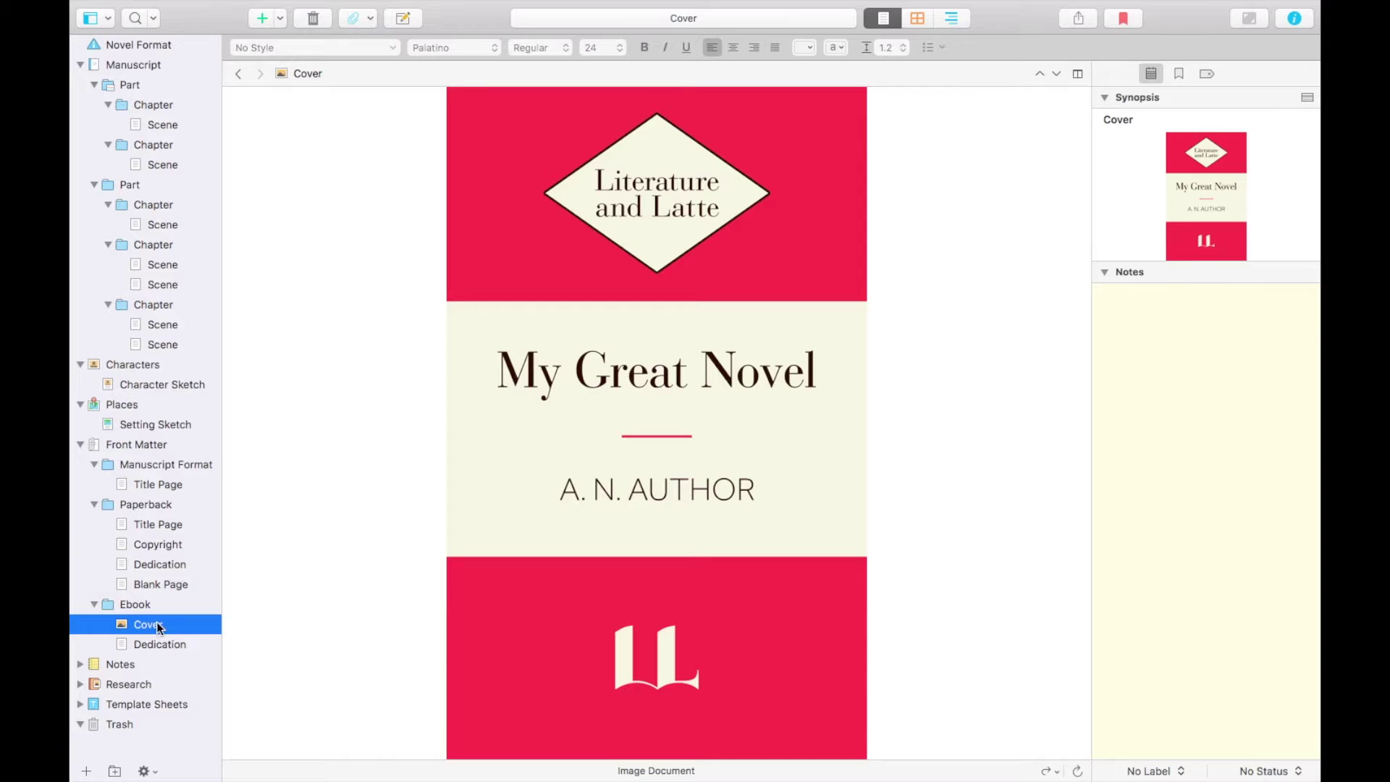
pyautogui.click(80, 444)
# Expand Notes and read the YouTube Cover Ideas and Table notes.
pyautogui.click(80, 464)
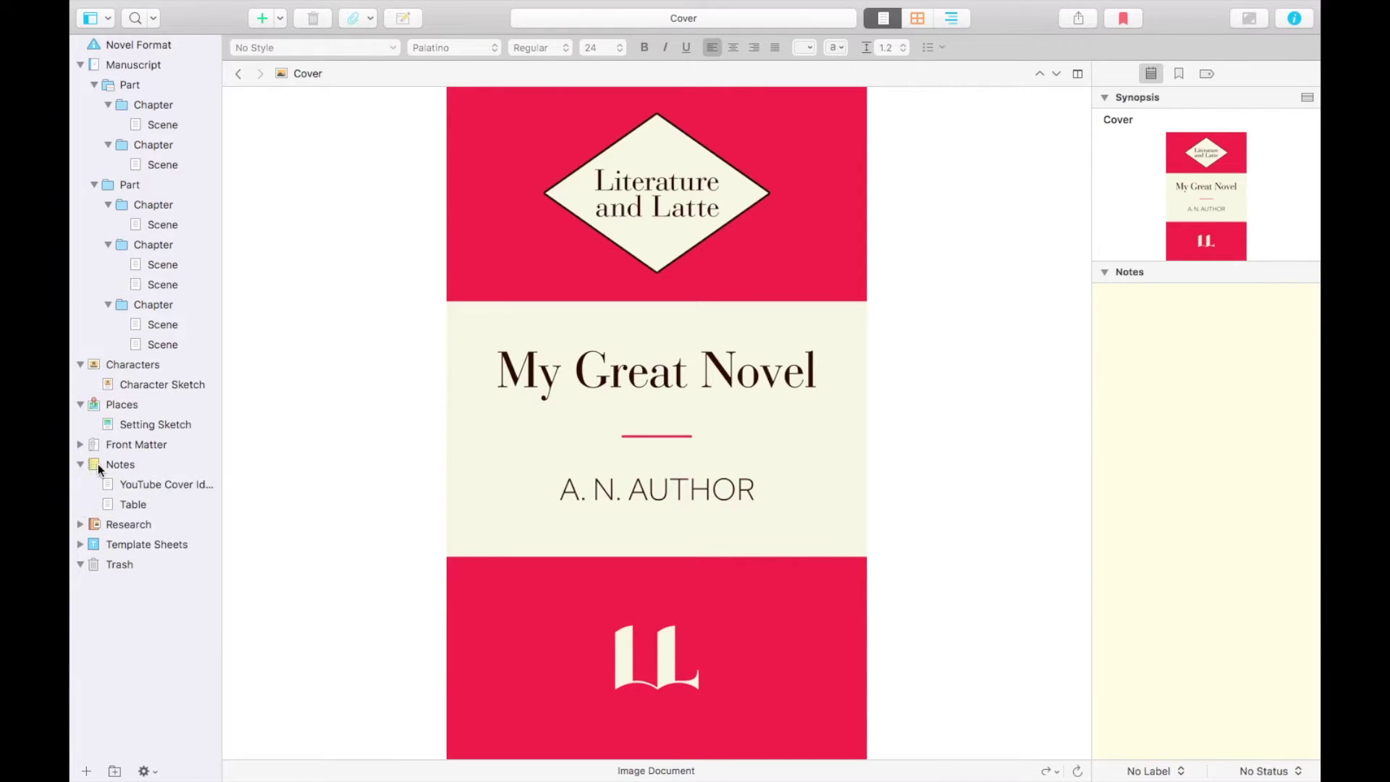
pyautogui.click(100, 463)
pyautogui.click(137, 484)
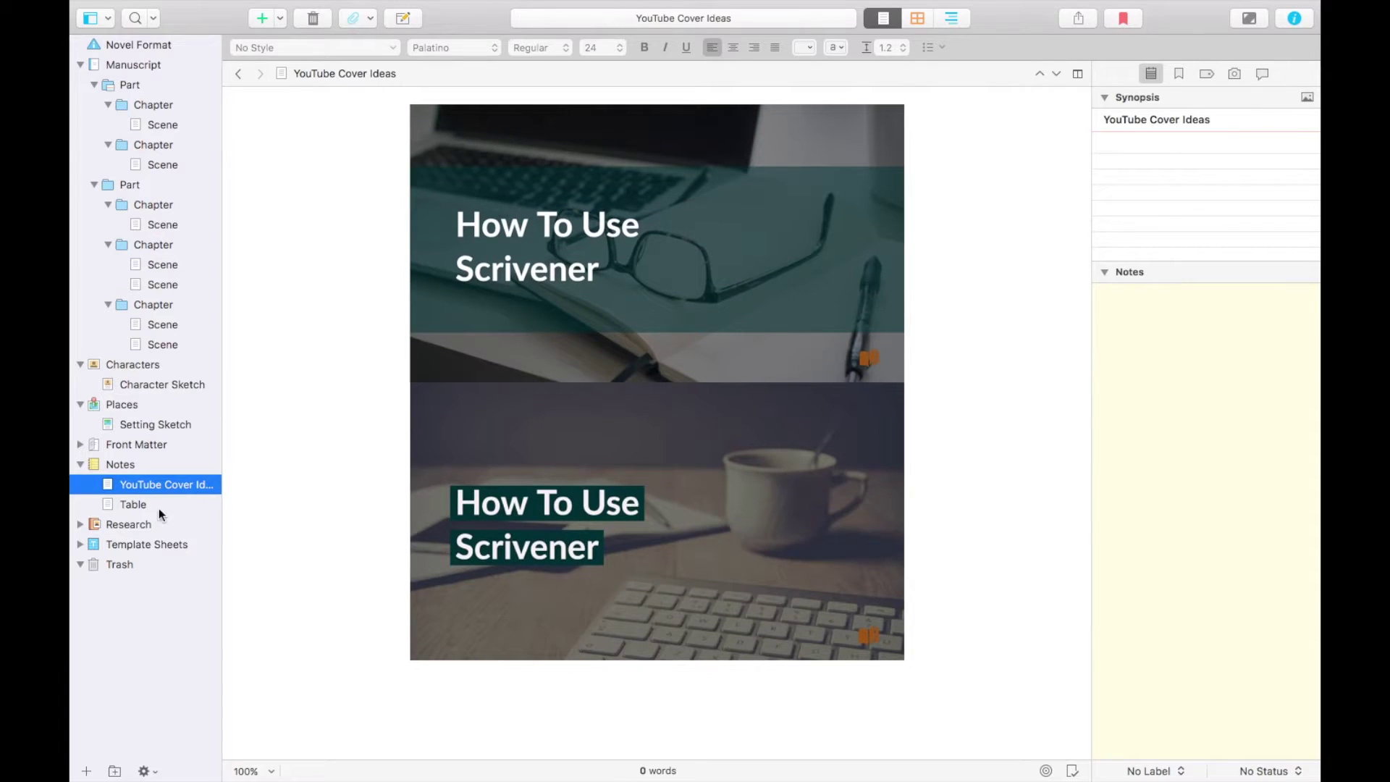
pyautogui.click(138, 503)
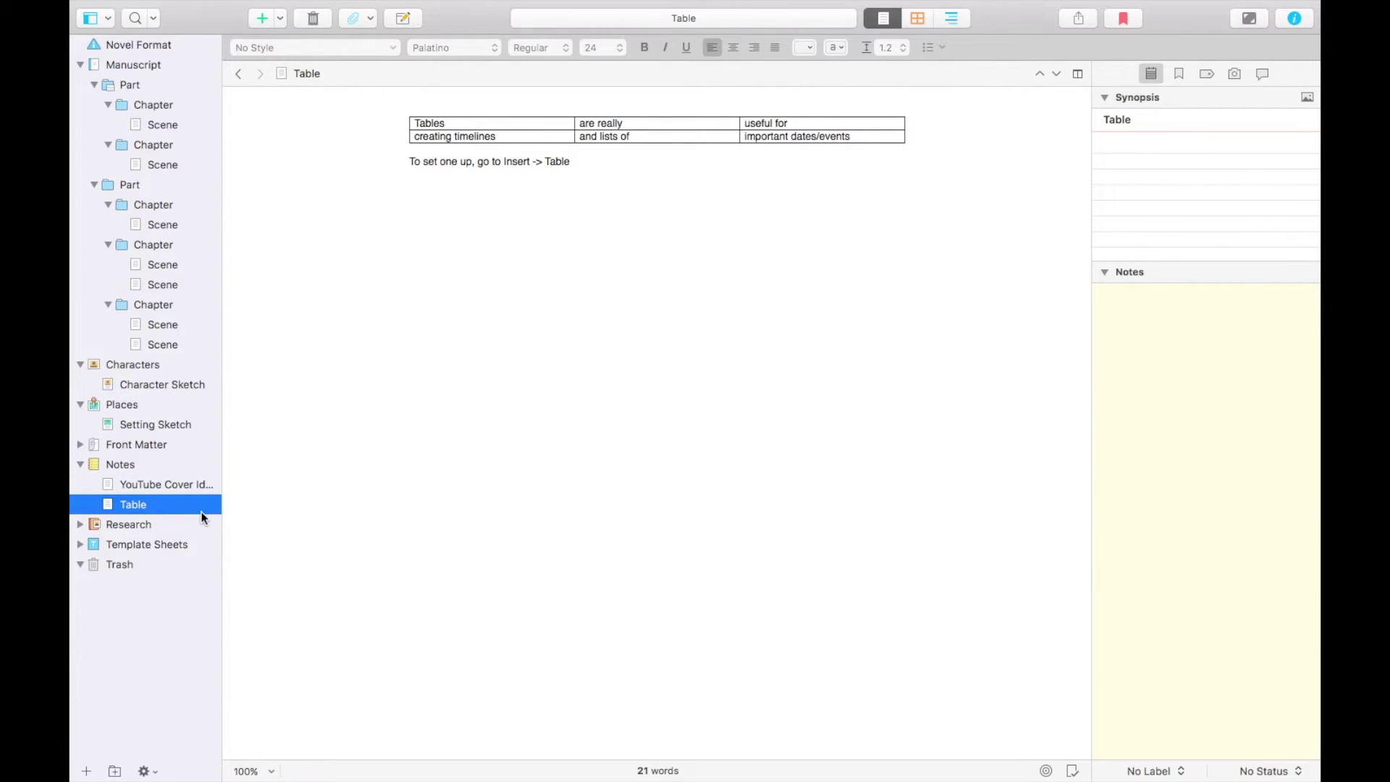
# View the Standard Manuscript and Paperback Novel samples under Research > Sample Output.
pyautogui.click(80, 525)
pyautogui.click(93, 543)
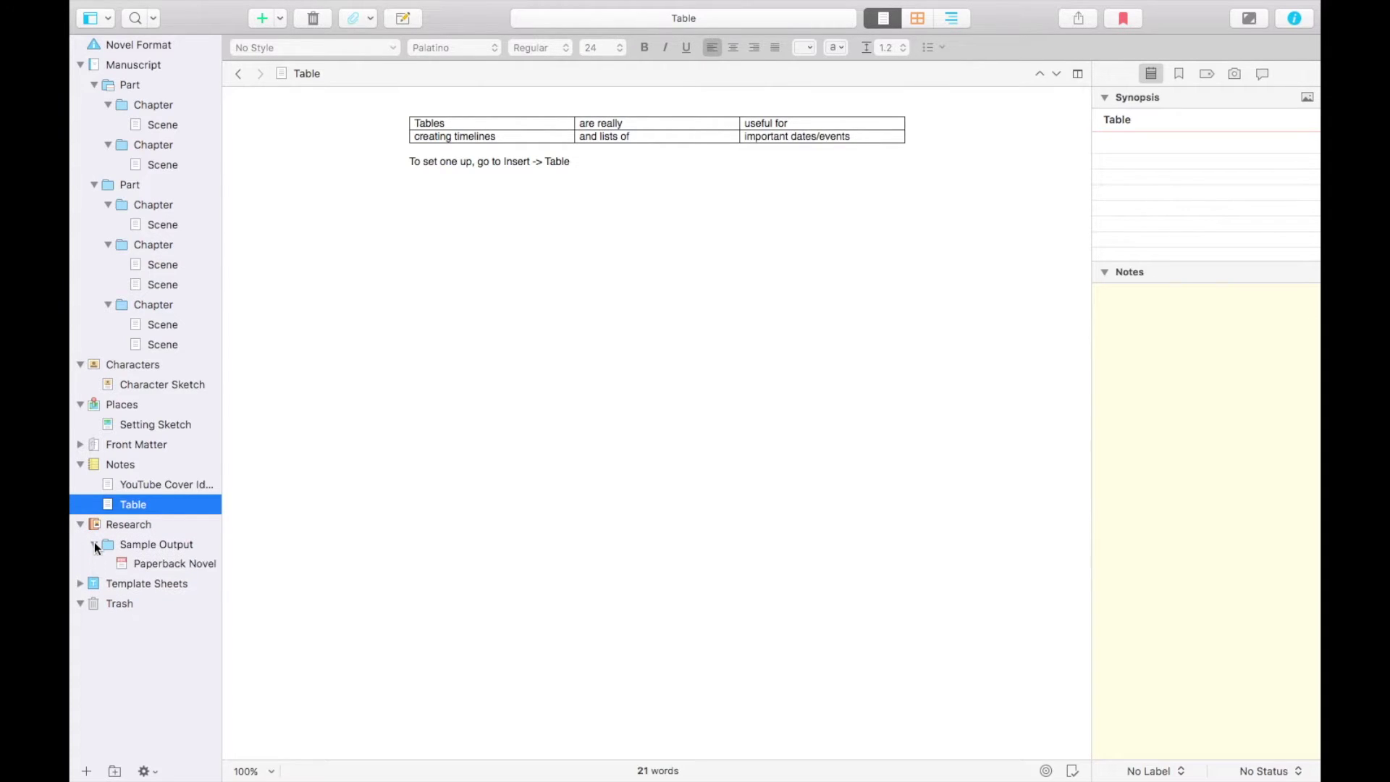
pyautogui.click(133, 546)
pyautogui.click(162, 564)
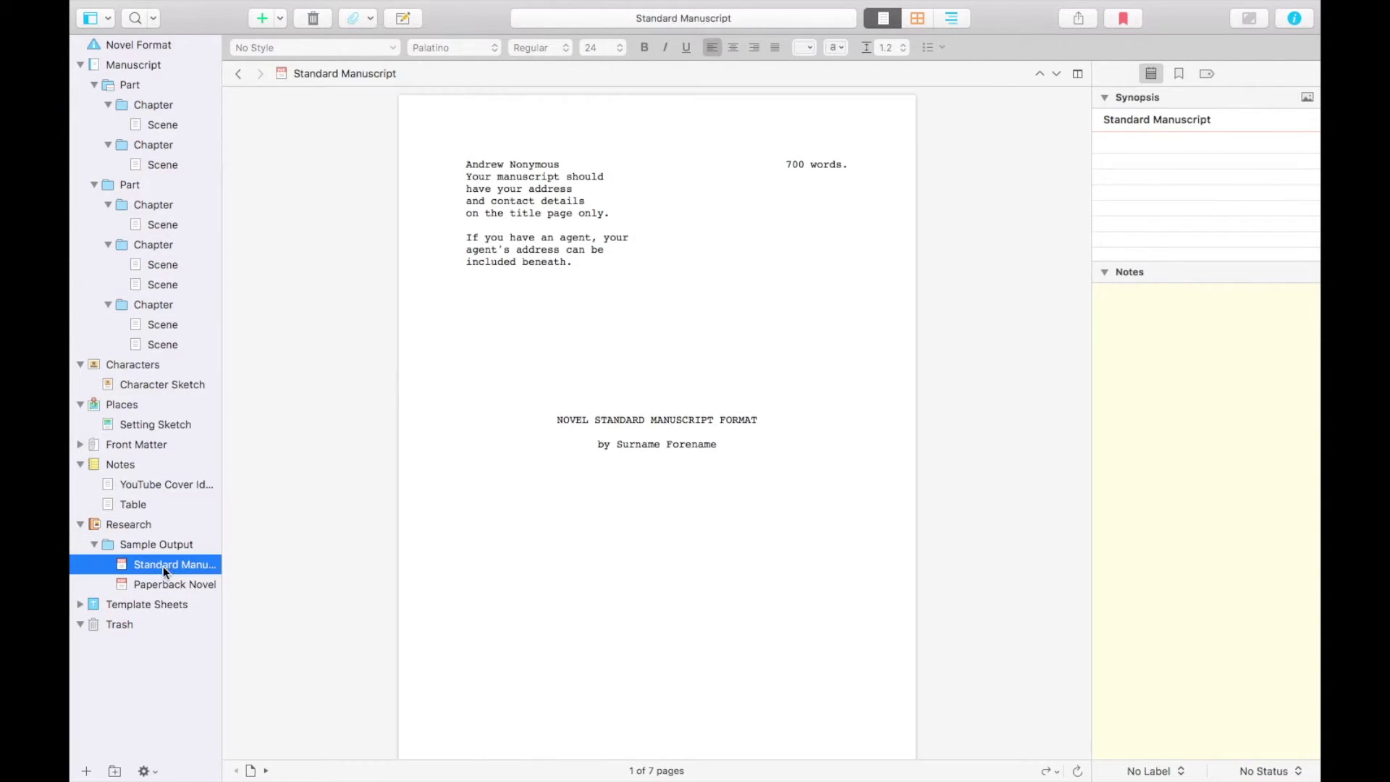
pyautogui.click(180, 585)
pyautogui.scroll(-10, 345, 536)
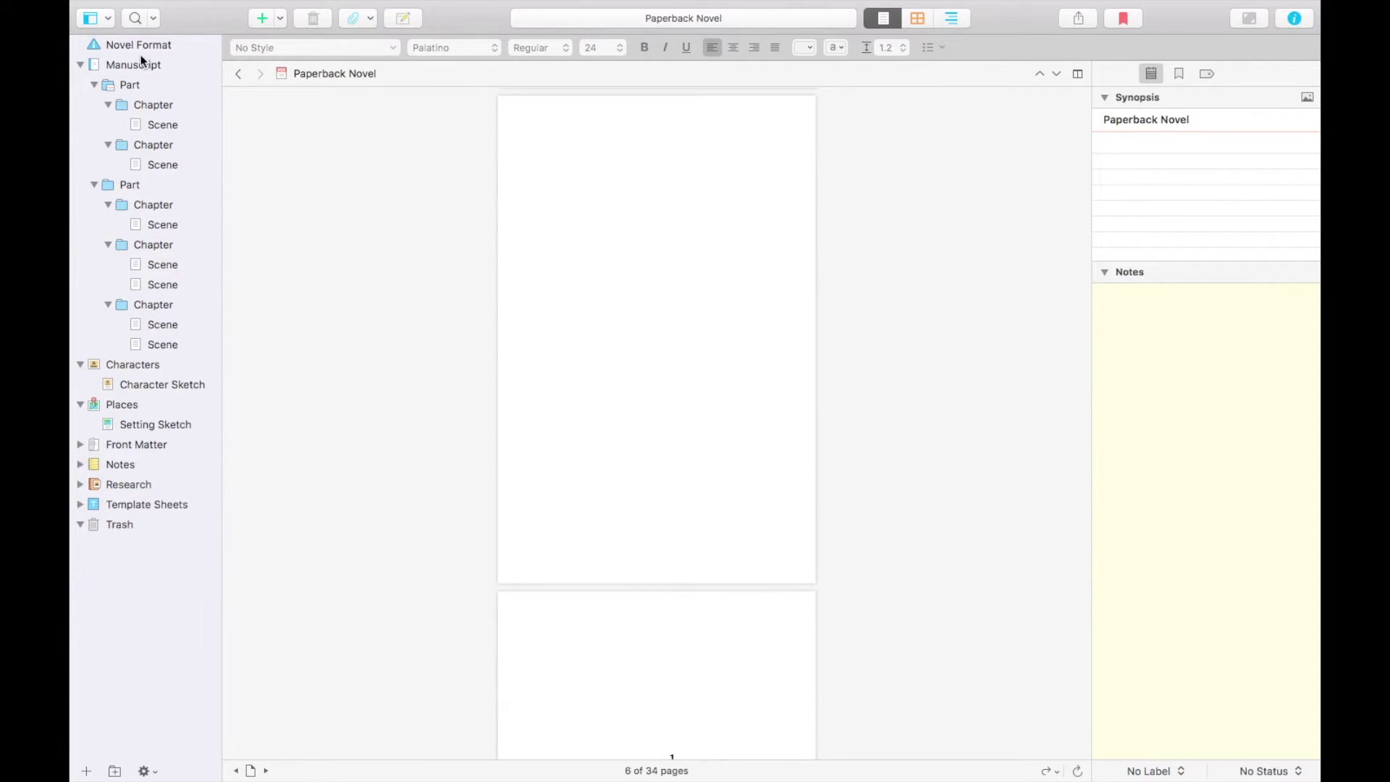
pyautogui.click(141, 62)
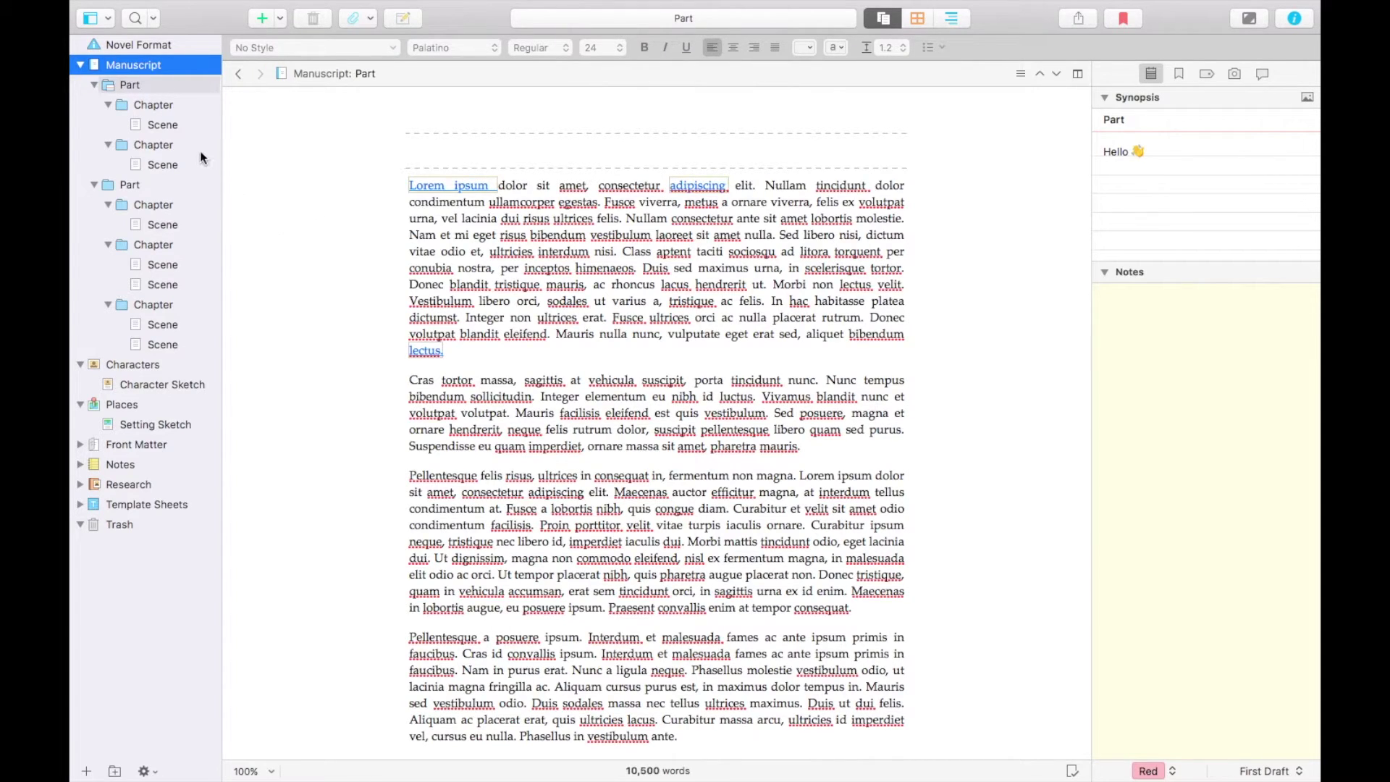
# Scroll through the combined Manuscript text, then open the first Scene alone.
pyautogui.scroll(-5, 301, 197)
pyautogui.scroll(-10, 301, 198)
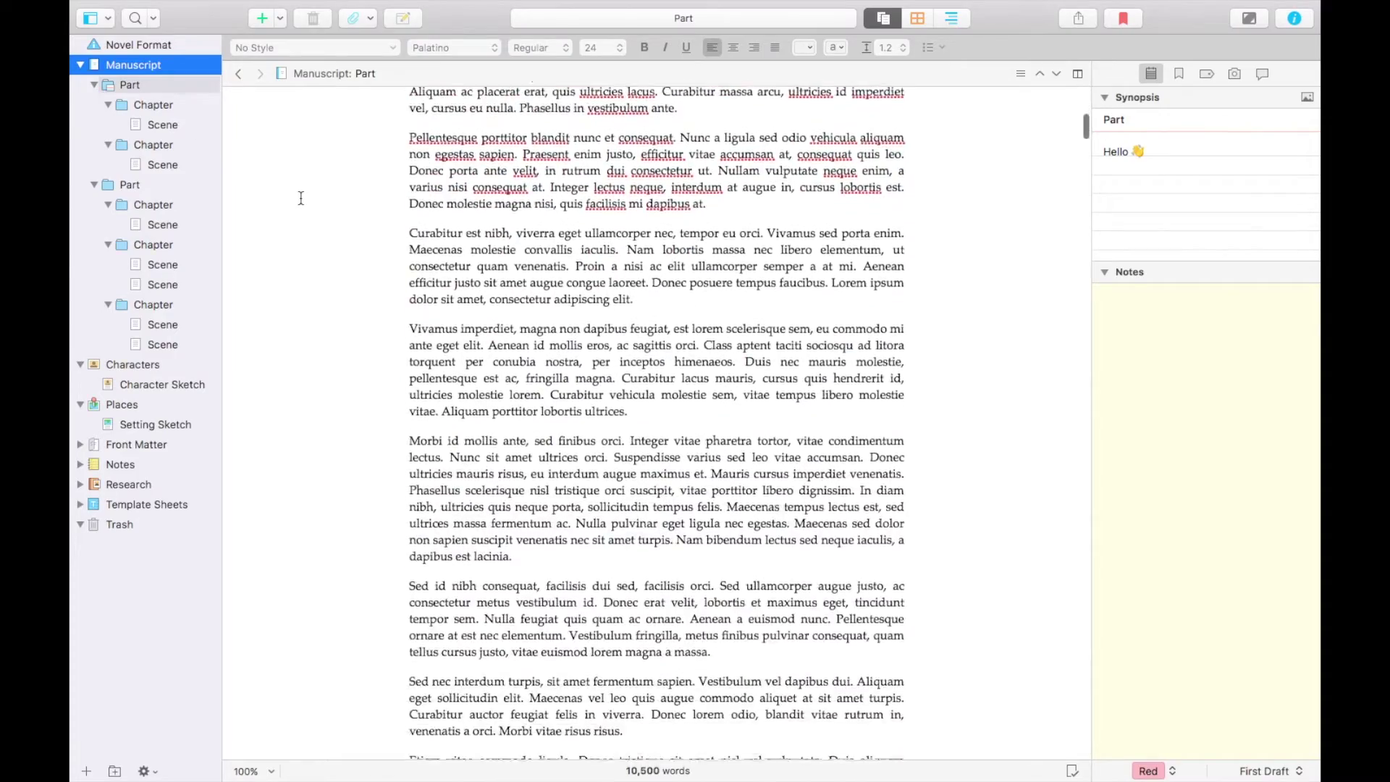
pyautogui.scroll(-10, 301, 198)
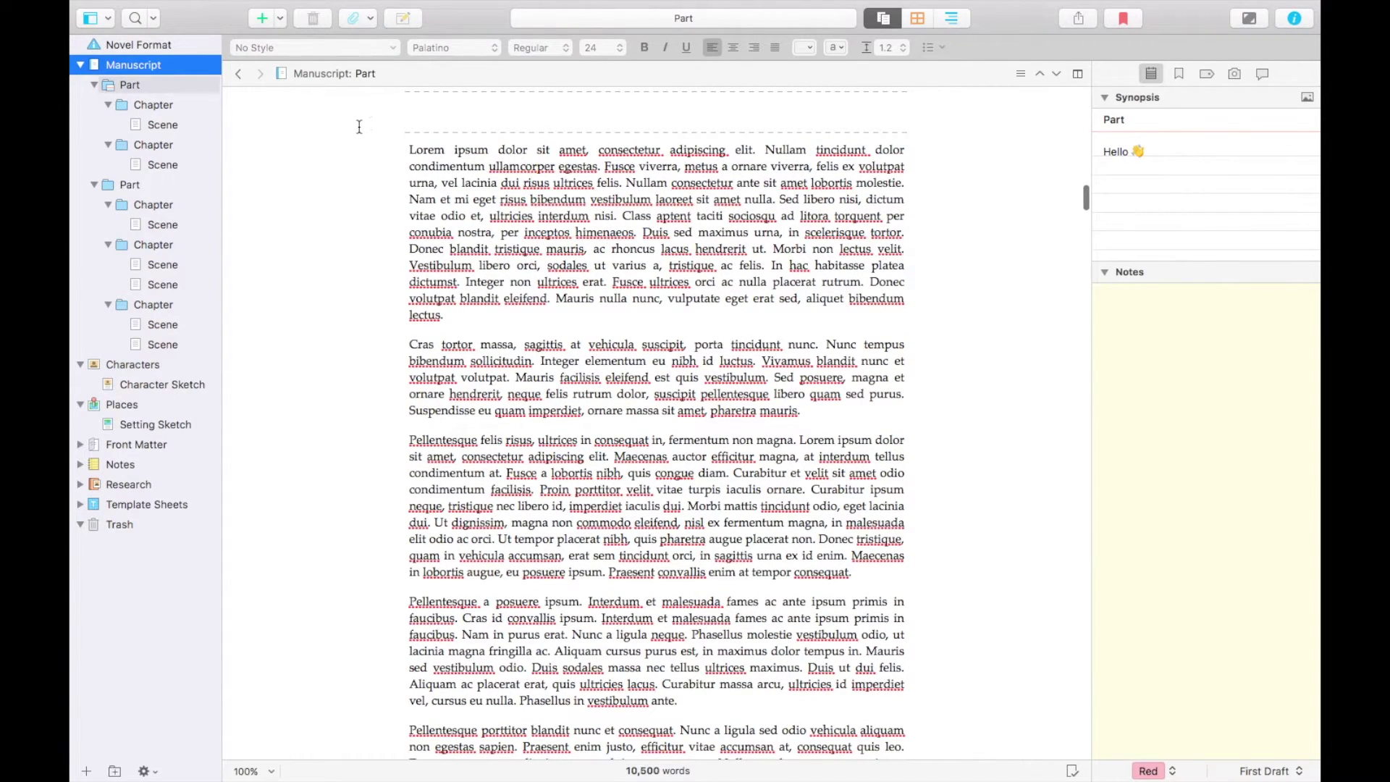
pyautogui.click(158, 126)
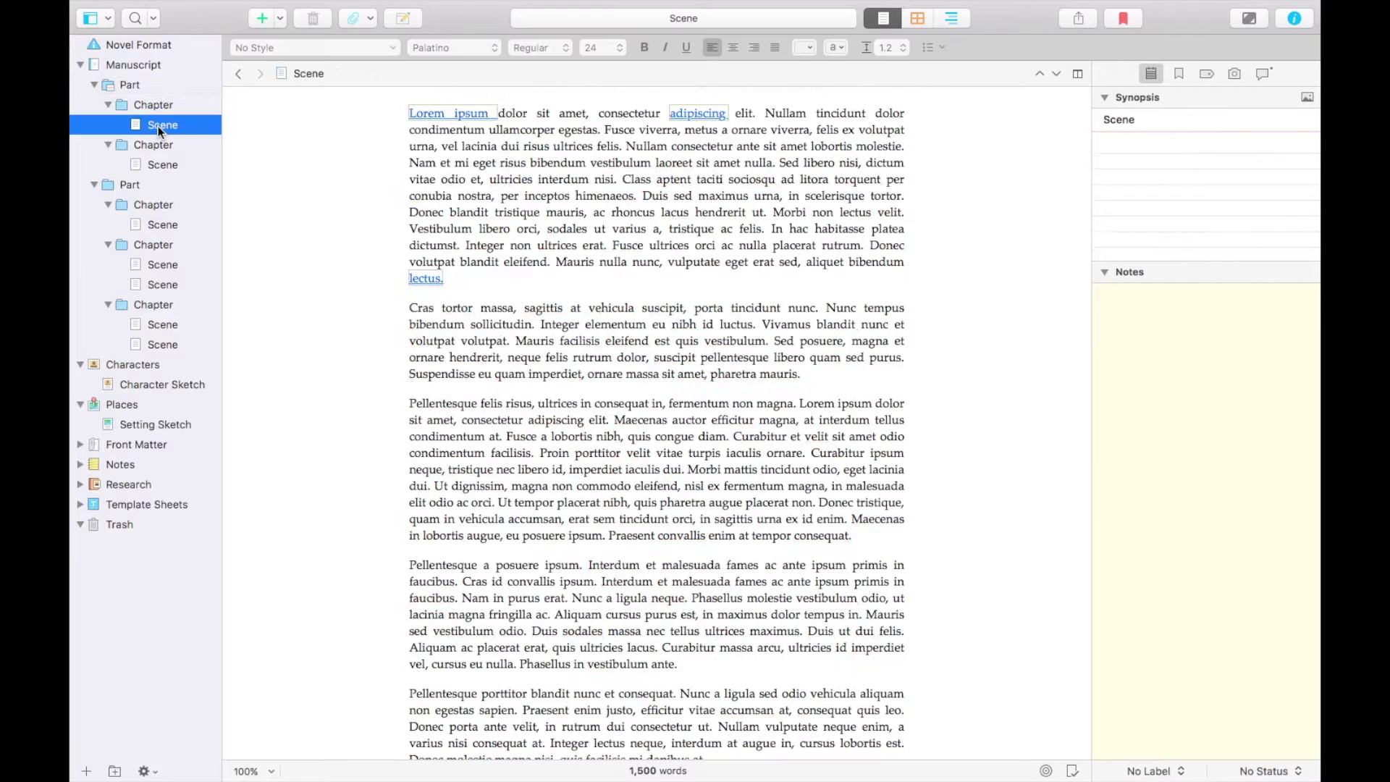
# After reading the scene, view the first Chapter, first Part, then whole Manuscript as Scrivenings.
pyautogui.scroll(-5, 312, 203)
pyautogui.scroll(-15, 313, 203)
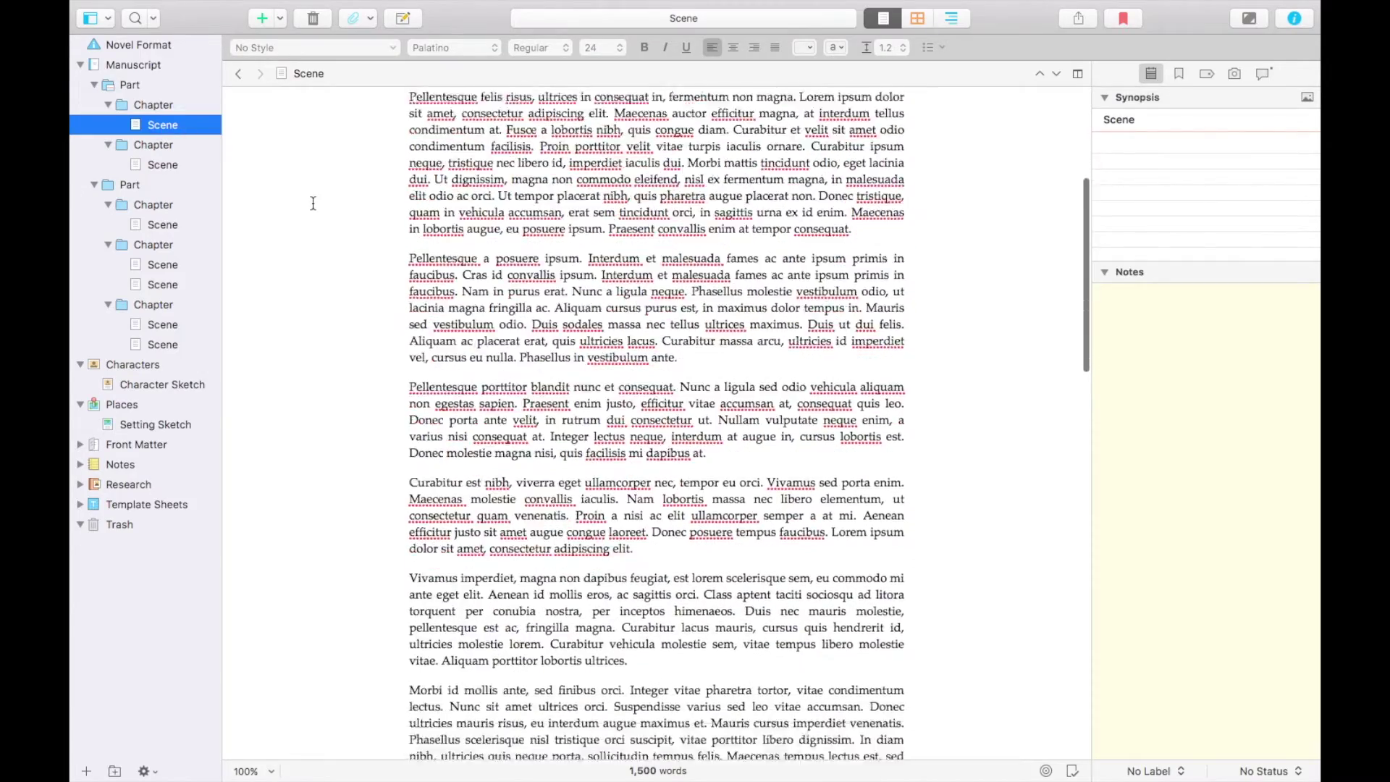
pyautogui.scroll(-15, 313, 204)
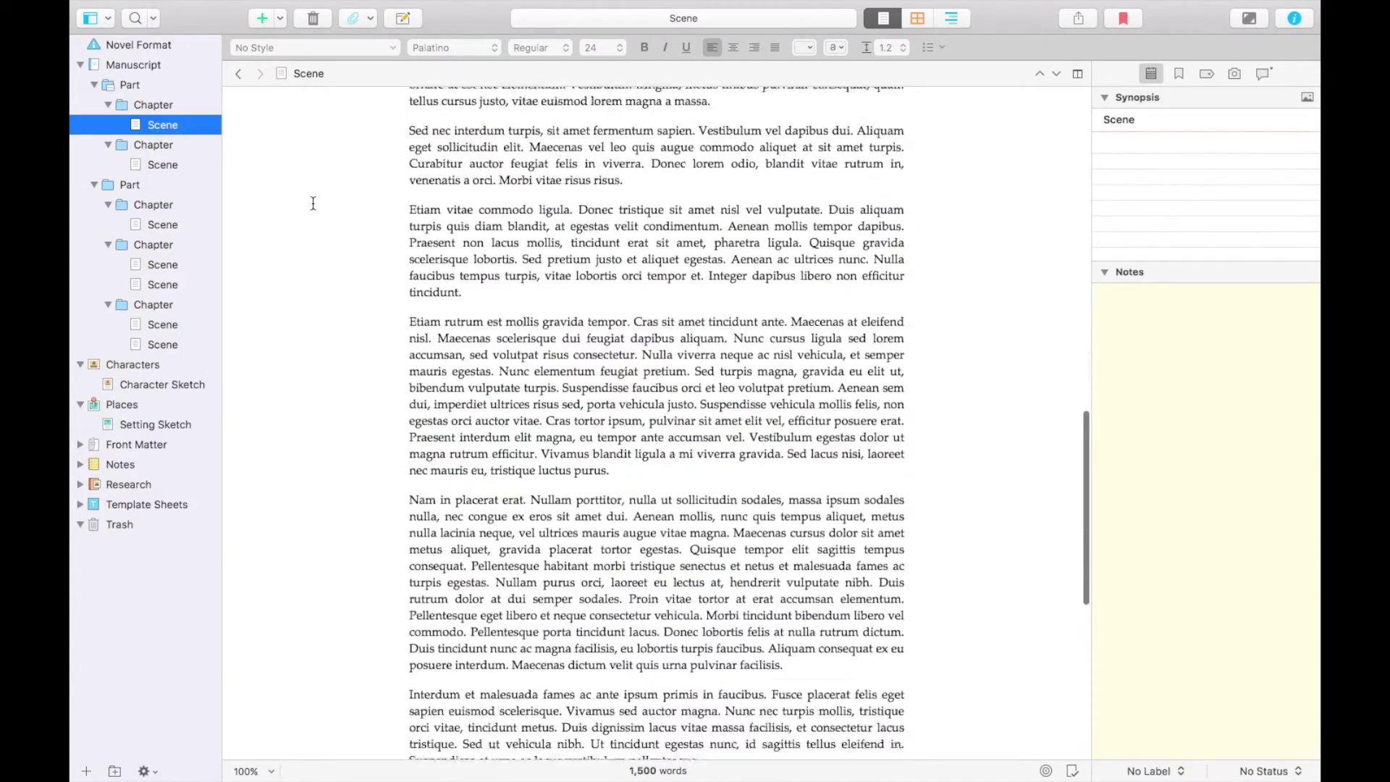
pyautogui.click(171, 107)
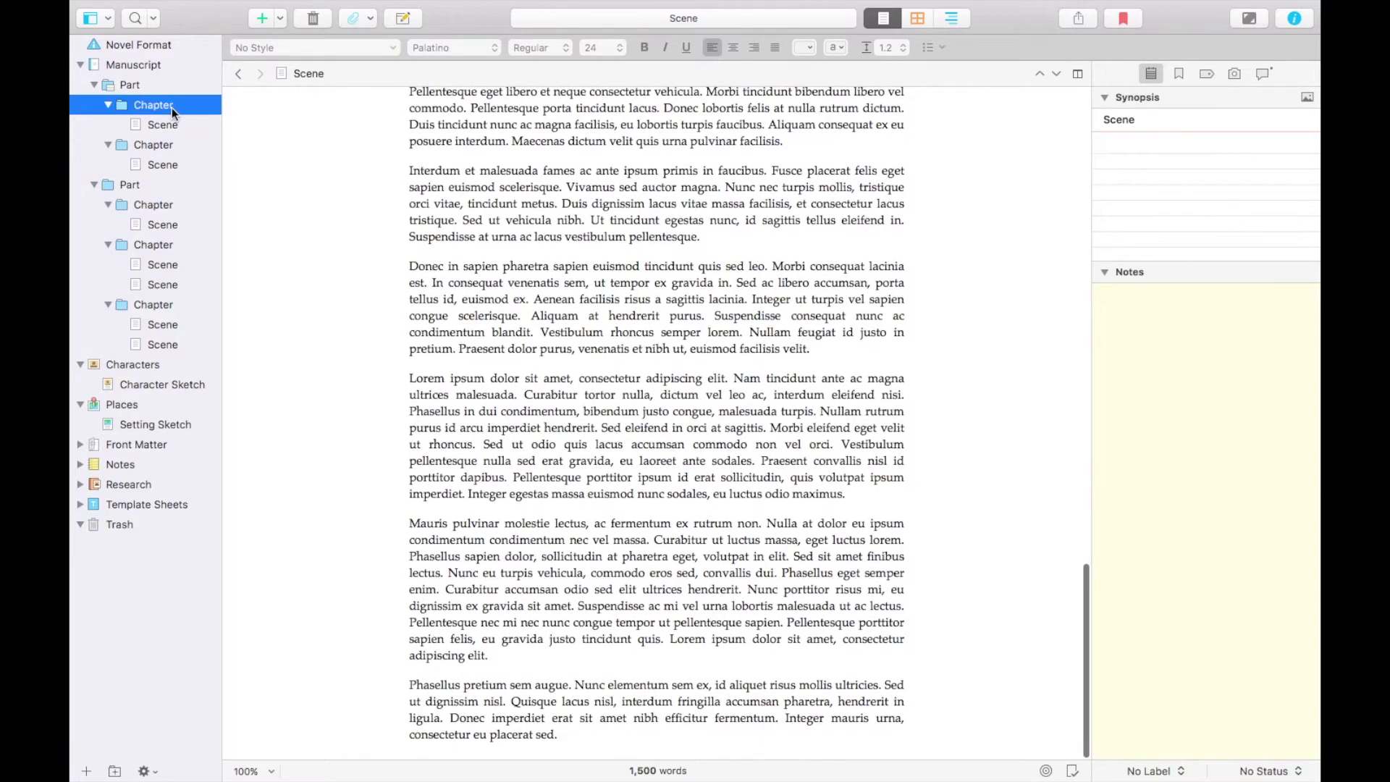
pyautogui.click(151, 89)
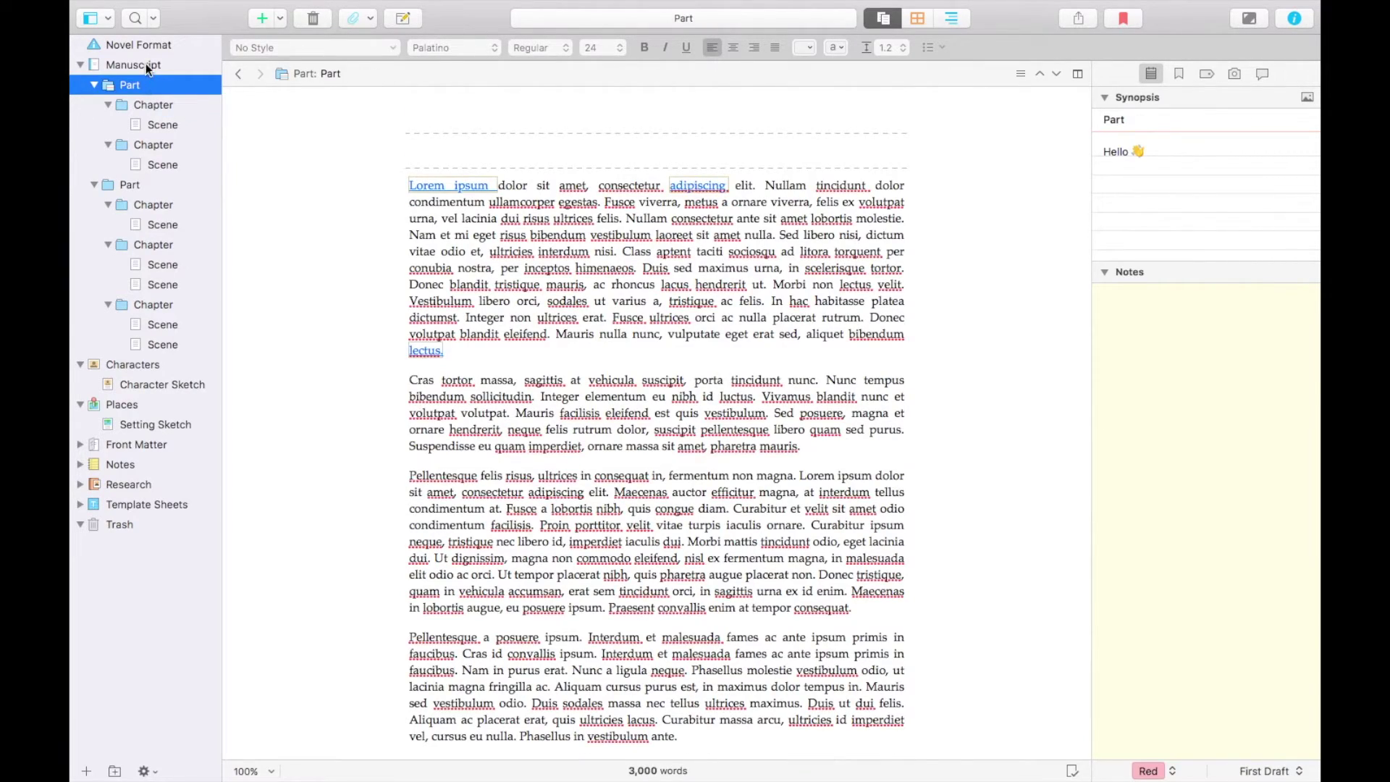
pyautogui.click(146, 64)
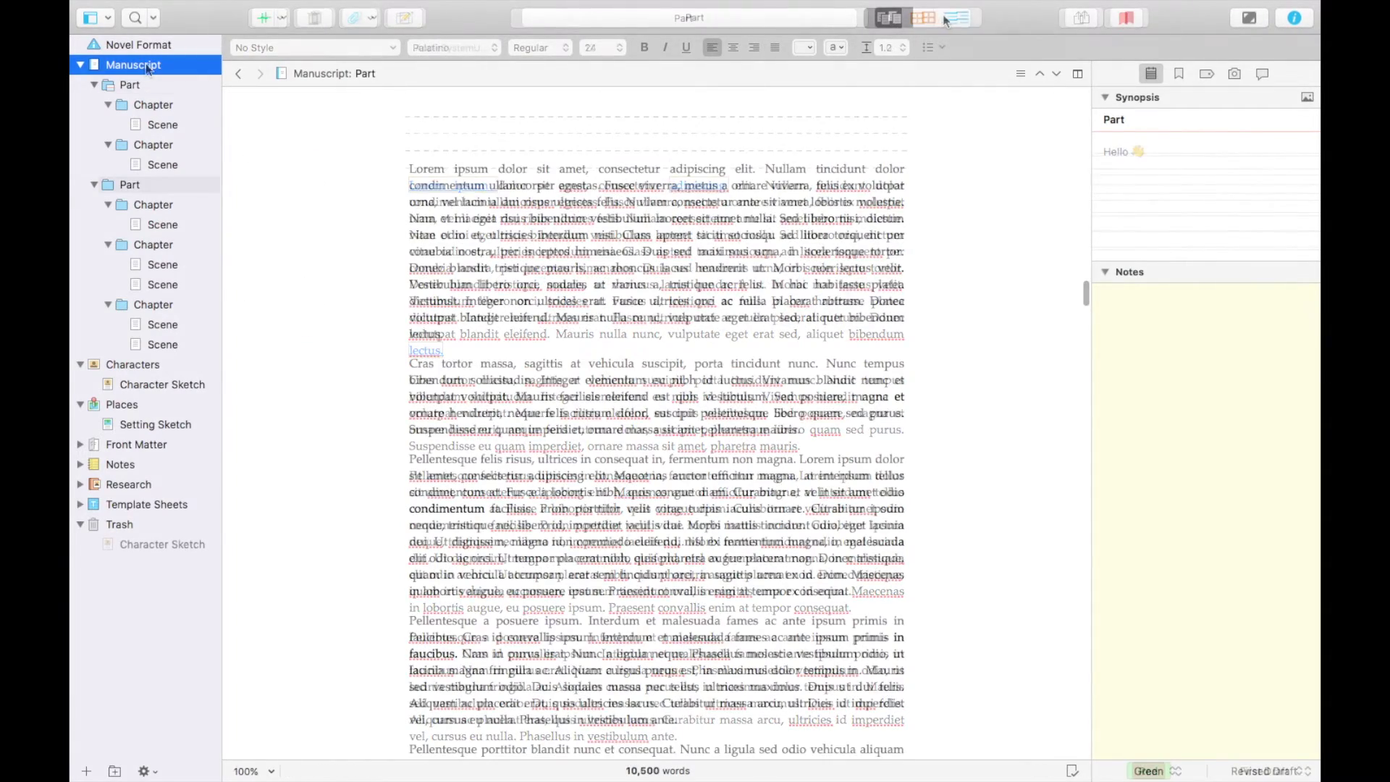
# On the Corkboard, give the second Part a synopsis citing Save the Cat by Blake Snyder.
pyautogui.click(929, 18)
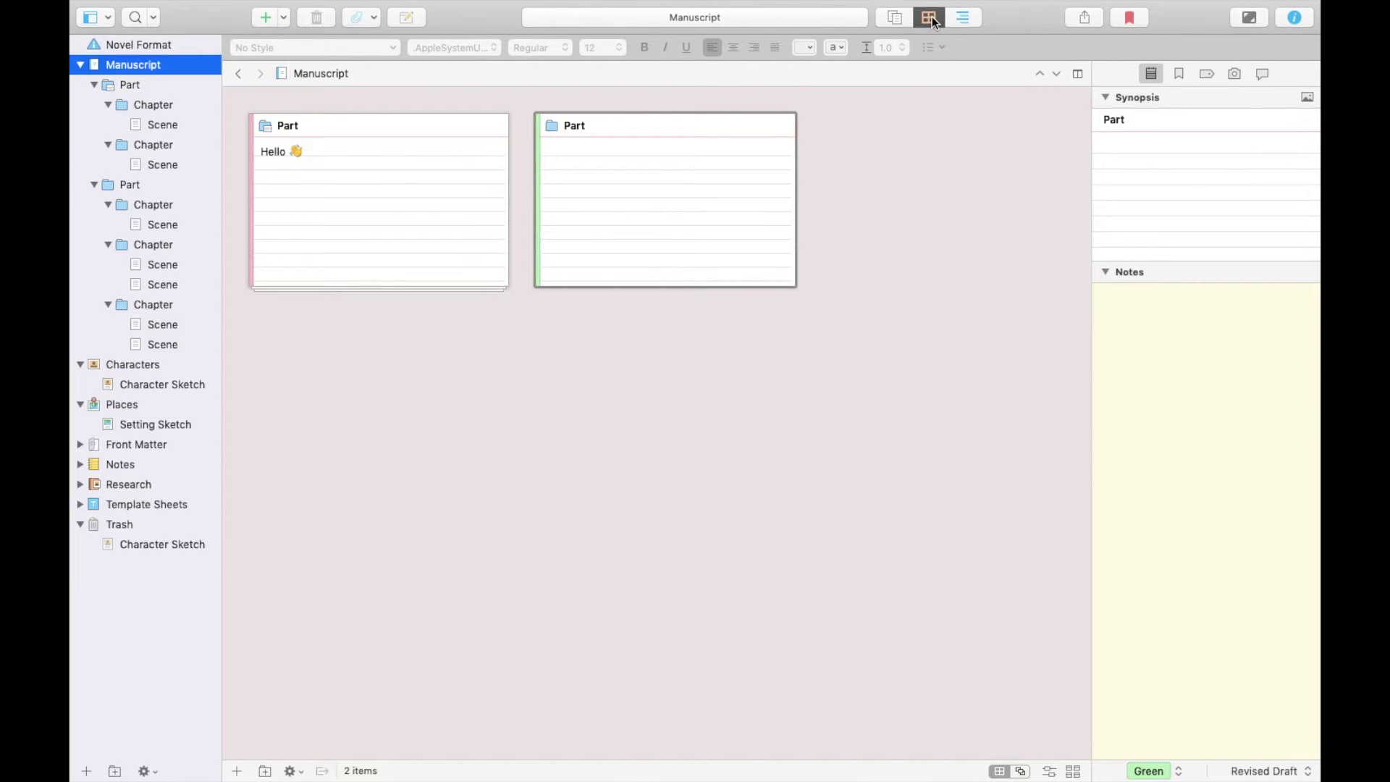
pyautogui.click(604, 176)
pyautogui.write('Something g')
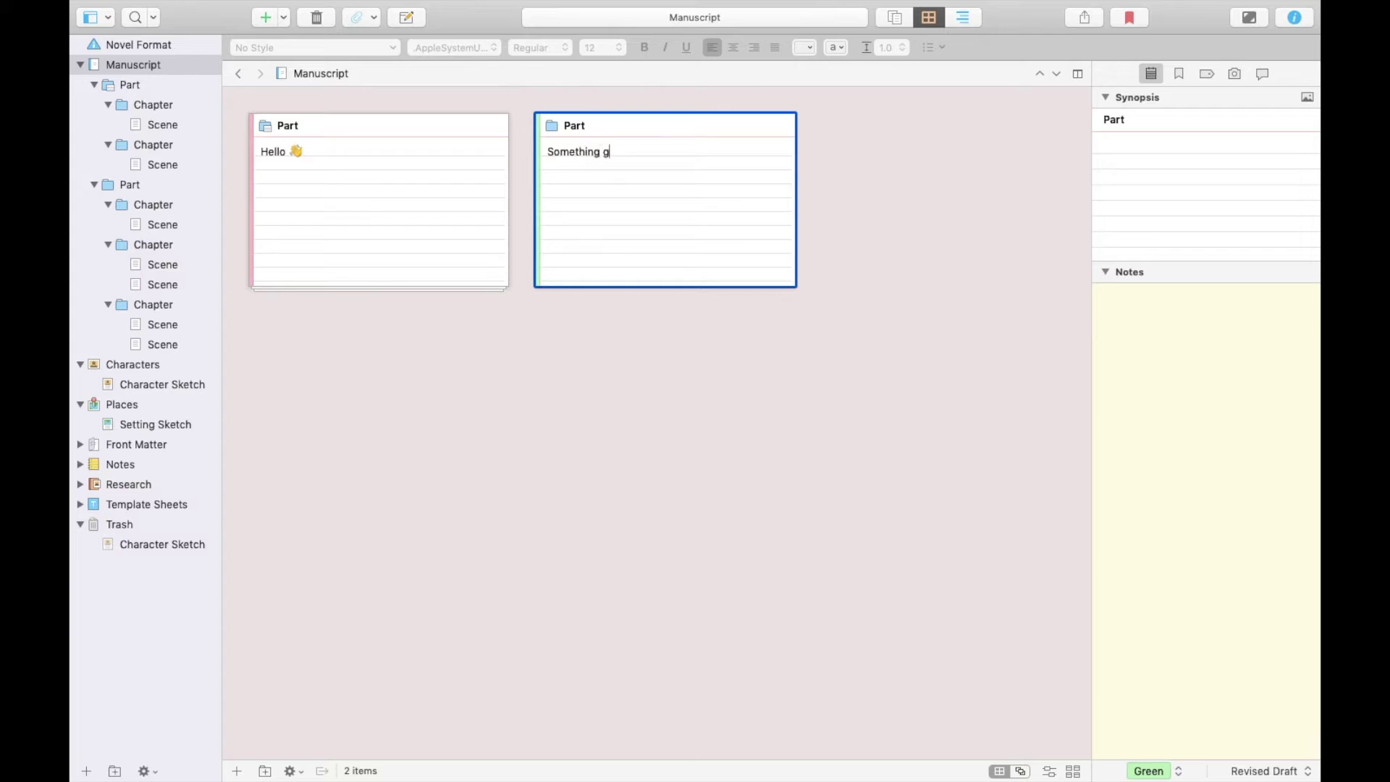
pyautogui.write('oes here. Save the Cat - Blake Snyder. Novel version is al')
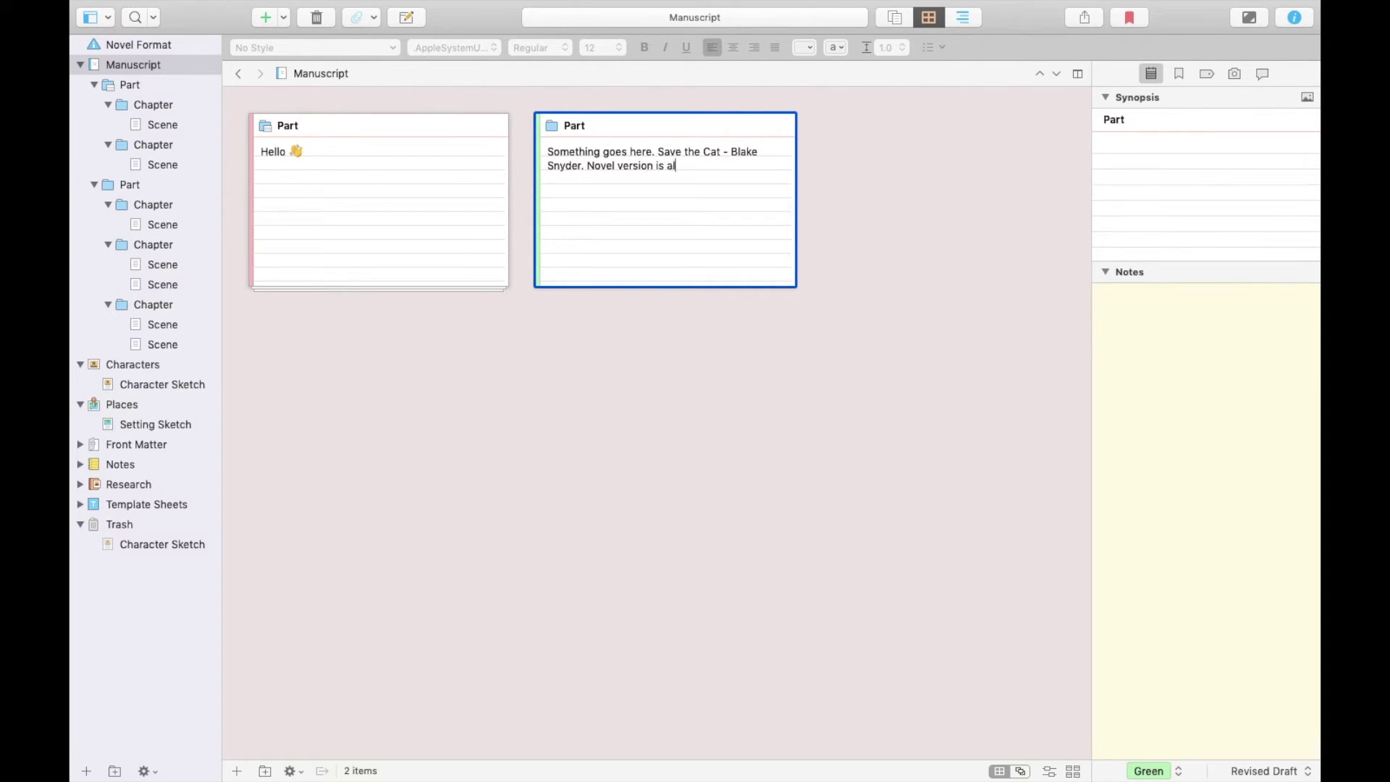
pyautogui.write('so available.')
# Browse the first Part's chapter and scene cards, then show the second Part in the Outliner.
pyautogui.click(127, 87)
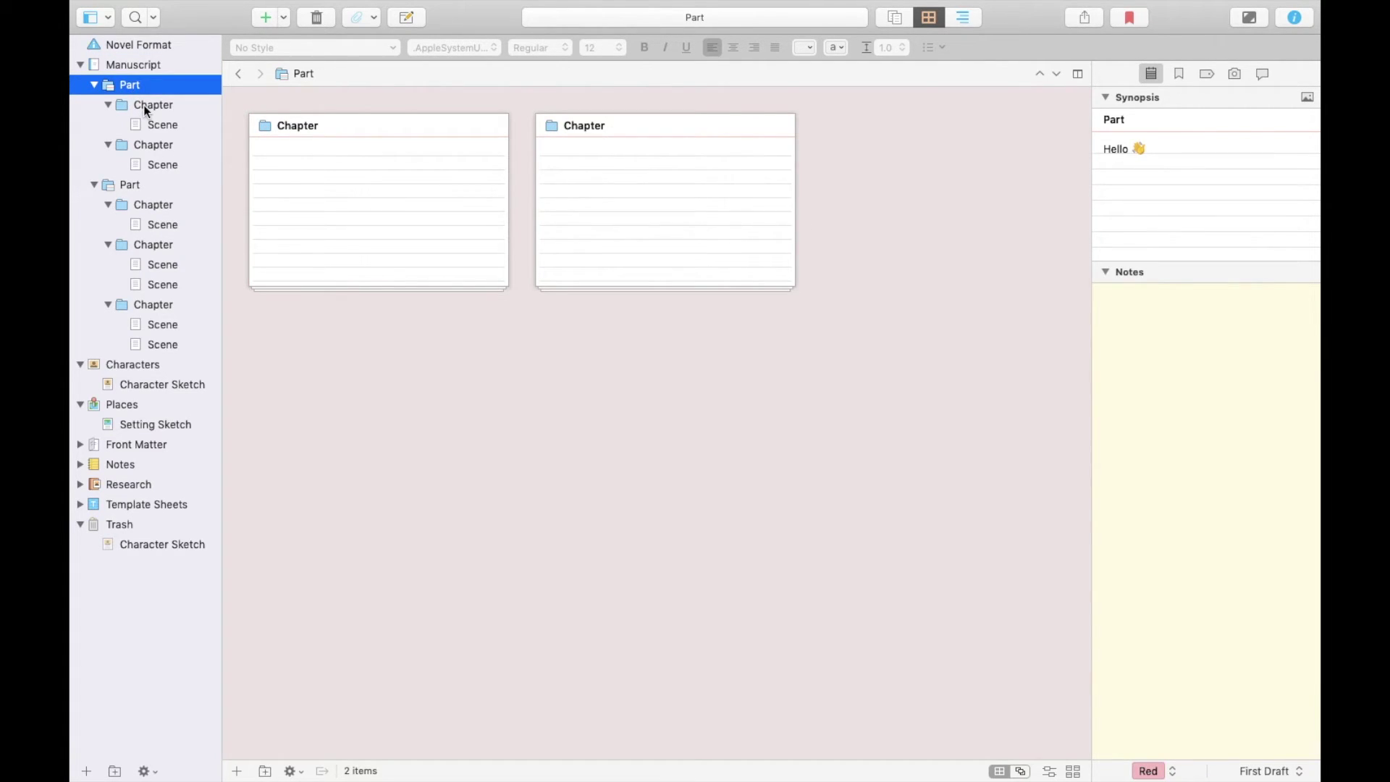
pyautogui.click(144, 106)
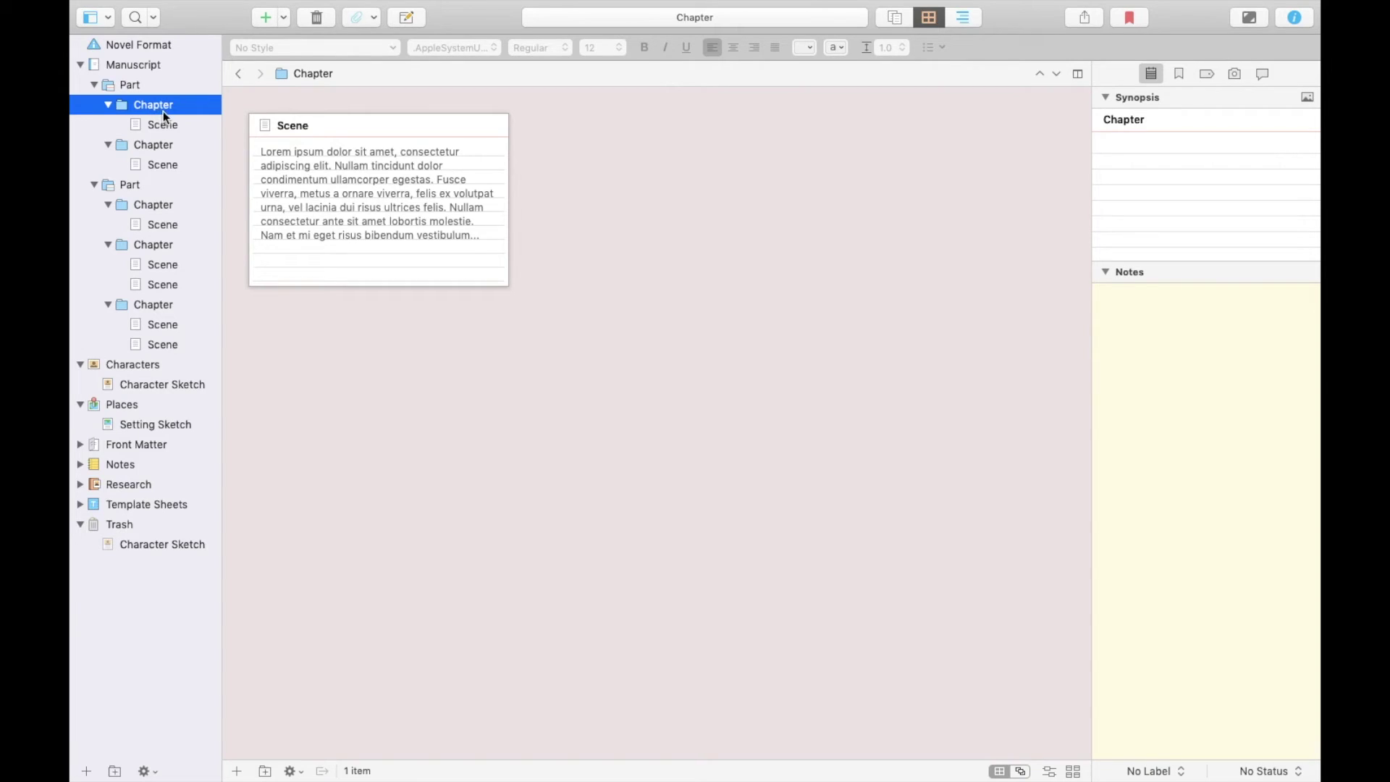
pyautogui.click(176, 146)
pyautogui.click(168, 193)
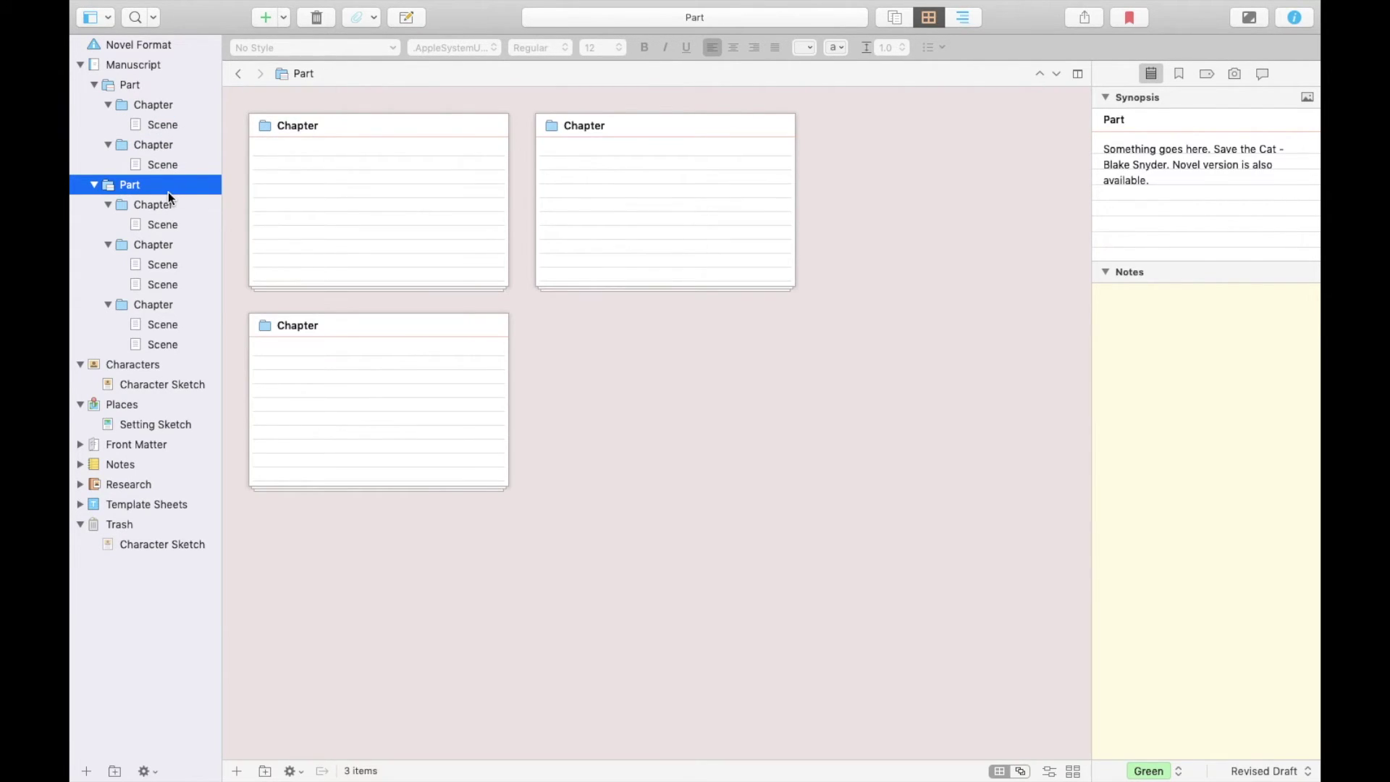
pyautogui.click(964, 18)
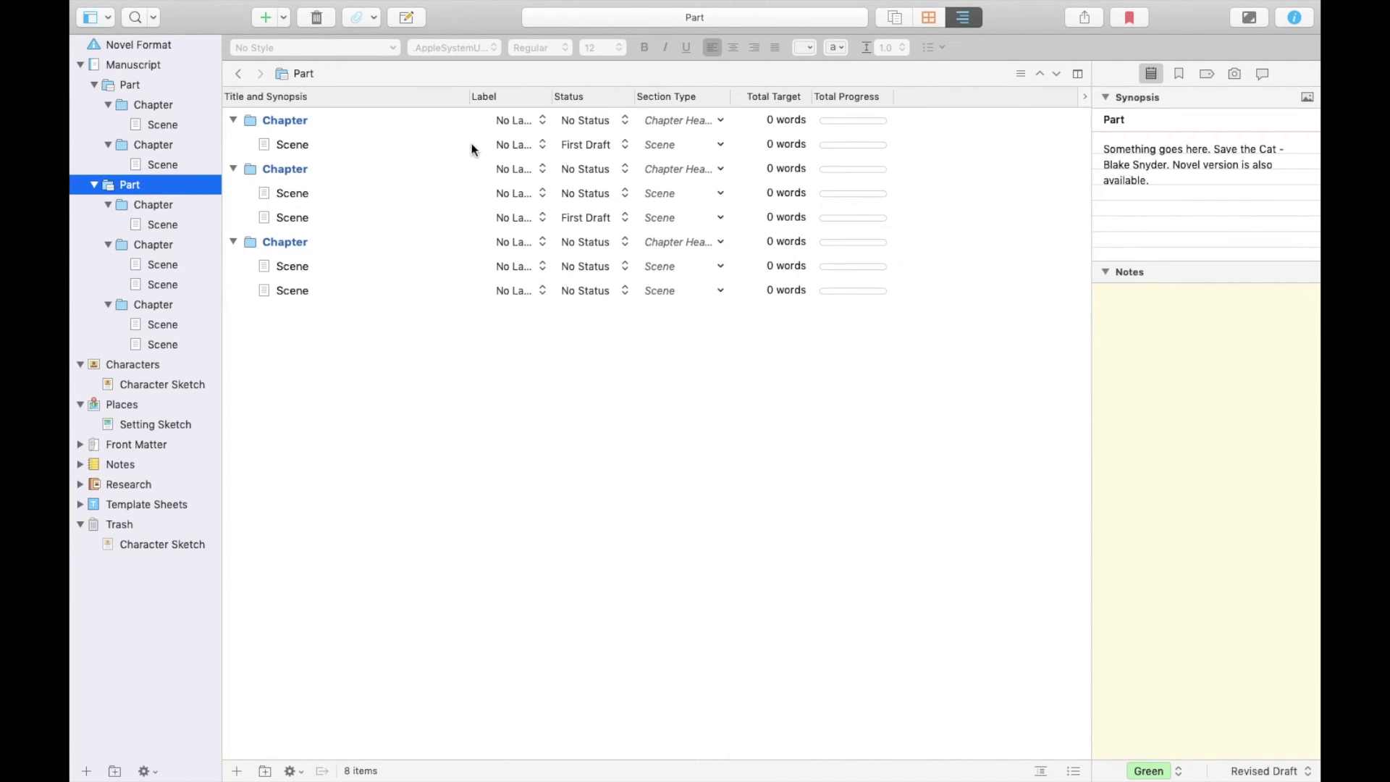
# Mark the first Chapter Blue with Revised Draft status and add an Include In Compile column.
pyautogui.click(516, 120)
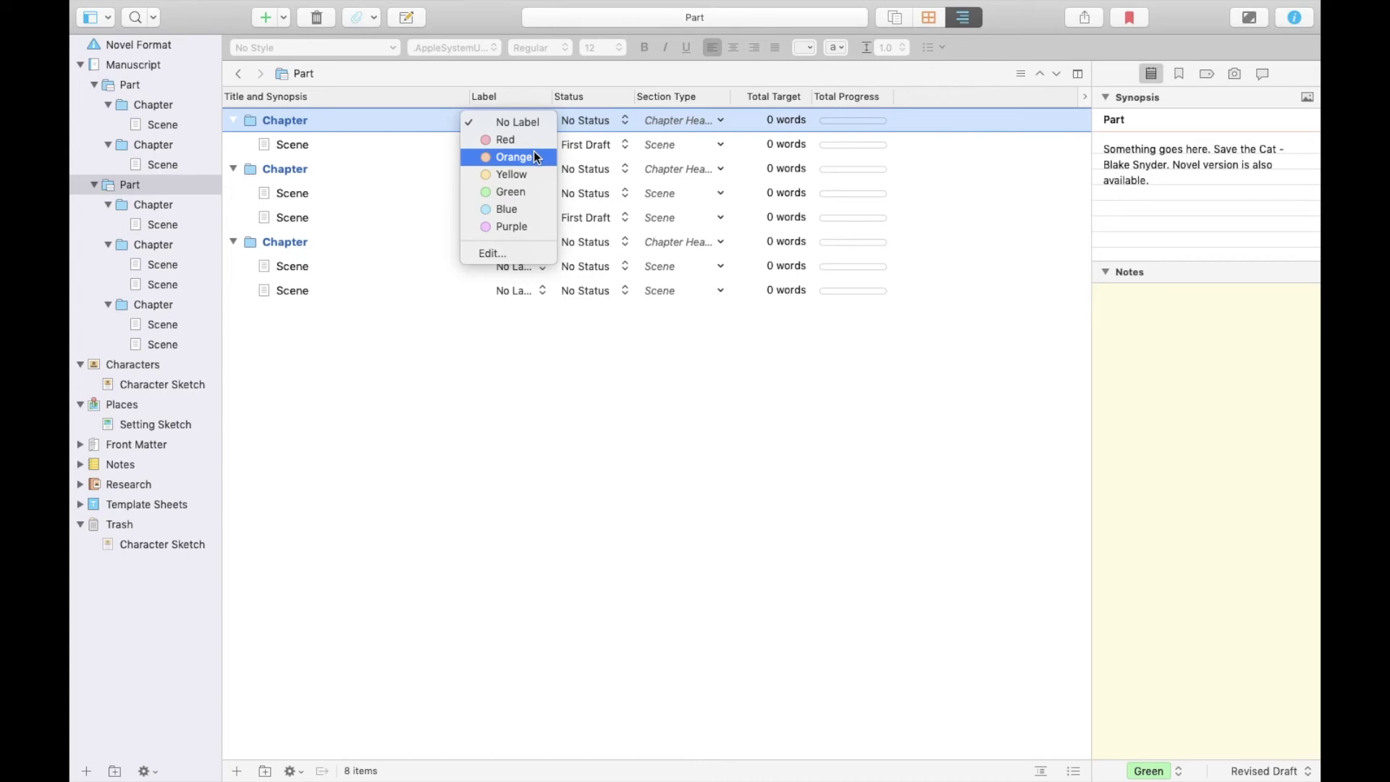
pyautogui.click(530, 208)
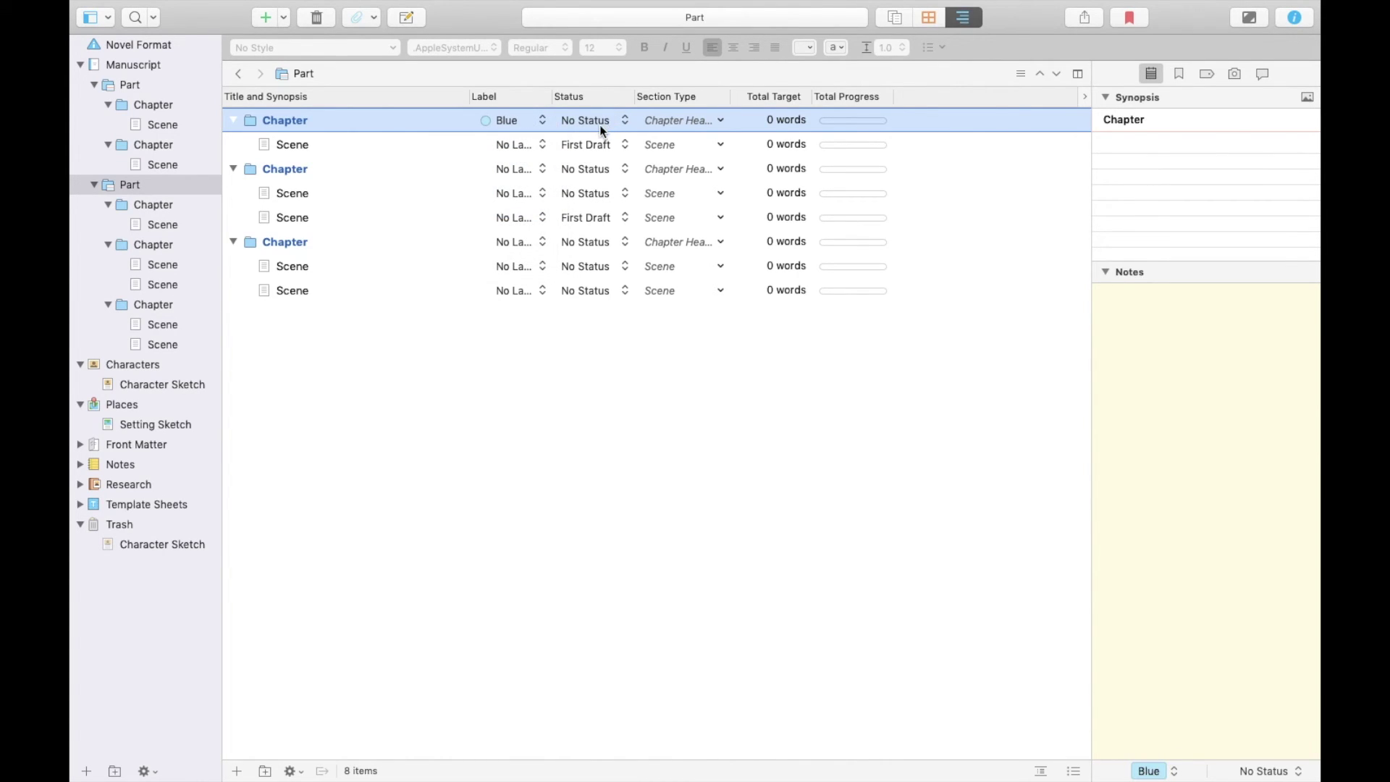
pyautogui.click(600, 123)
pyautogui.click(619, 179)
pyautogui.rightClick(922, 102)
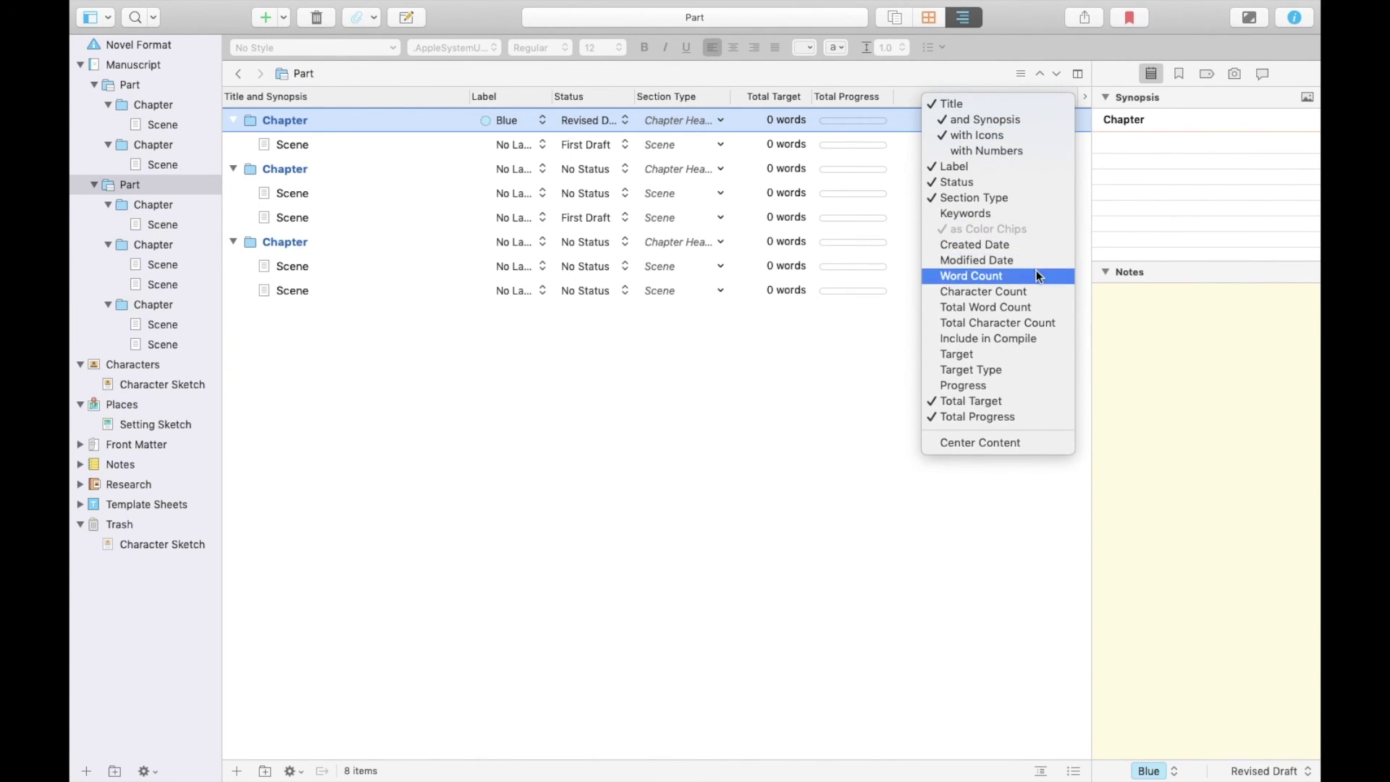
pyautogui.click(1044, 343)
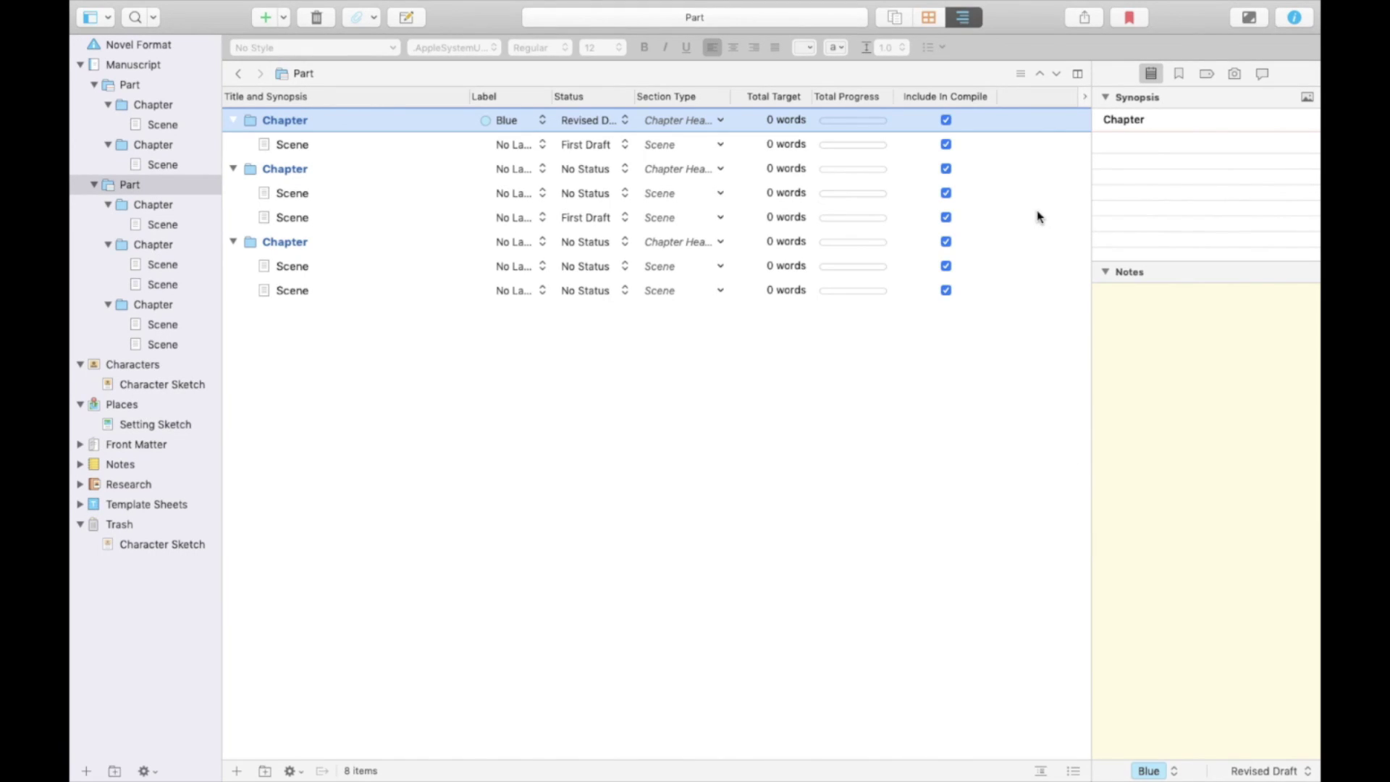